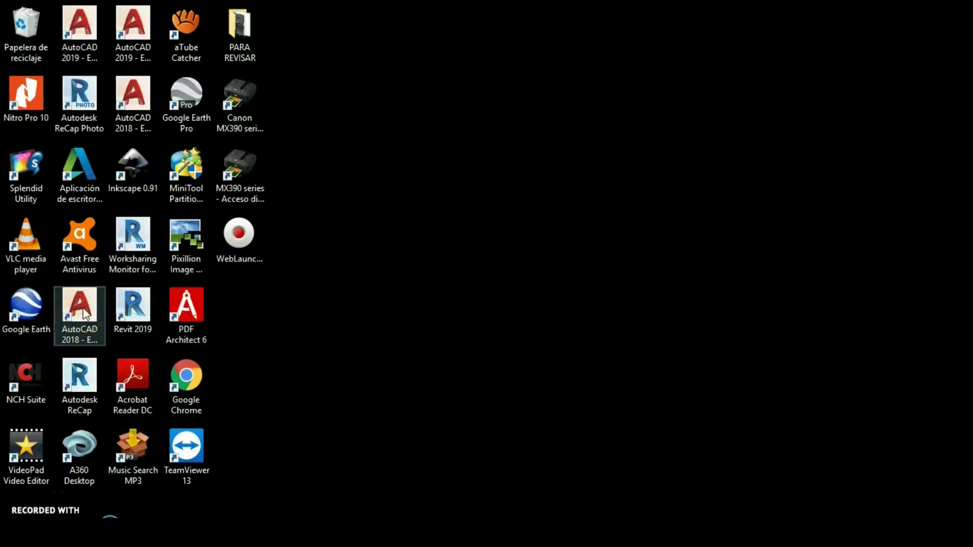
- Select the AutoCAD 2018 - English shortcut icon on the Windows desktop
{"action": "left_click", "coordinate": [84, 313]}
- Launch AutoCAD 2018 and browse the learning resources on the Start page's LEARN view
{"action": "double_click", "coordinate": [84, 314]}
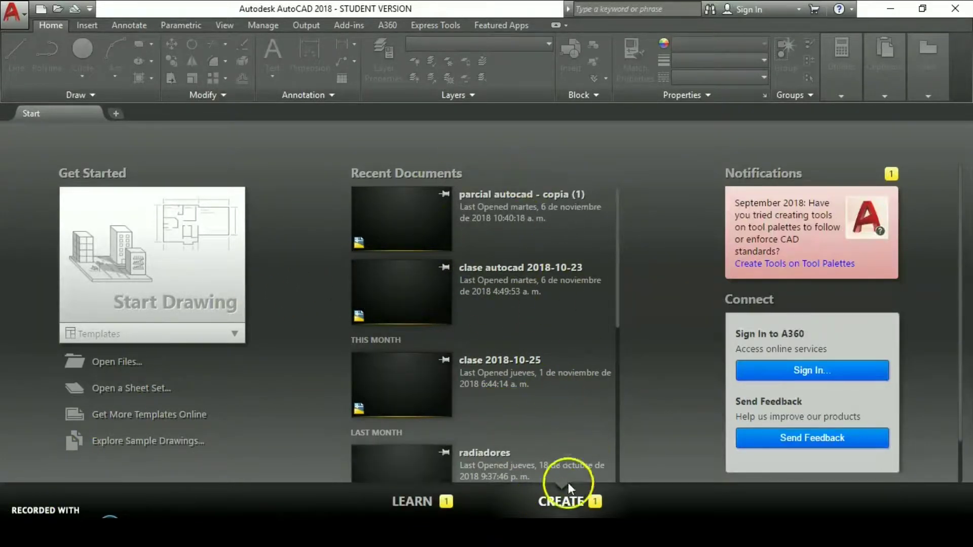
{"action": "left_click", "coordinate": [411, 501]}
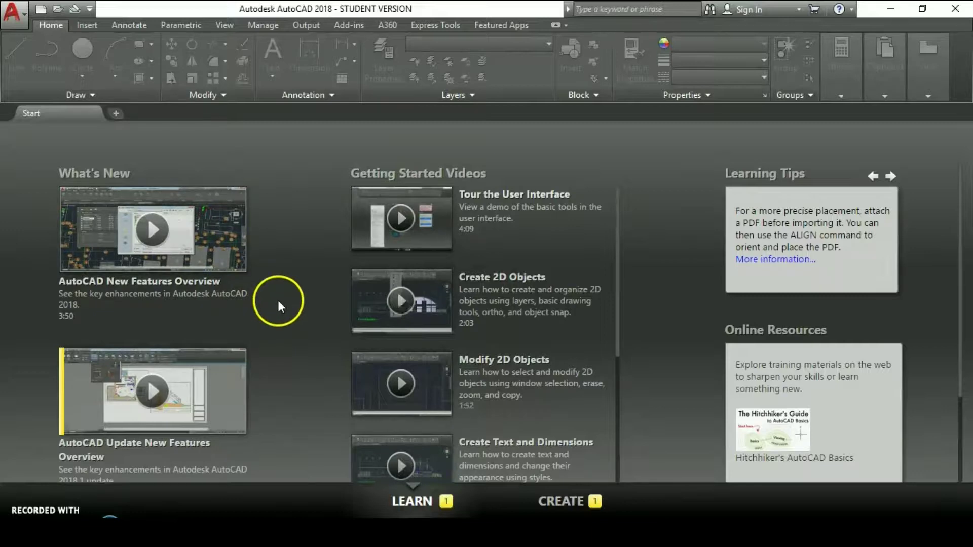
{"action": "left_click", "coordinate": [527, 333]}
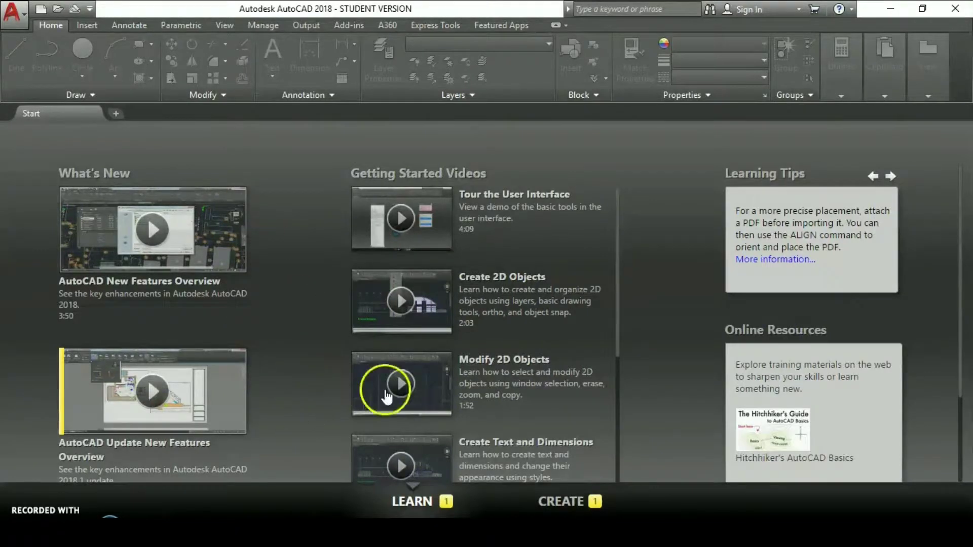
- Return to the CREATE view listing recent drawings and getting-started options
{"action": "left_click", "coordinate": [557, 502]}
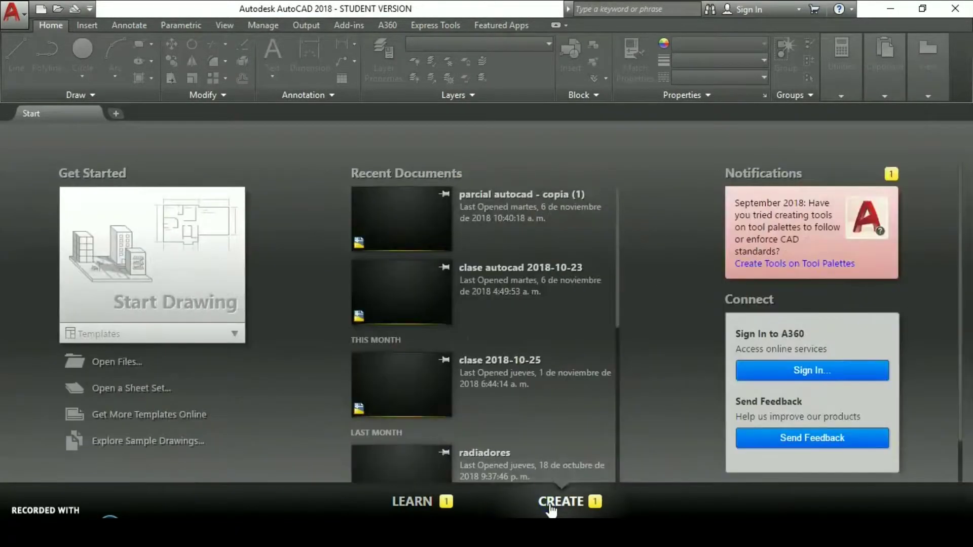
{"action": "left_click", "coordinate": [563, 312]}
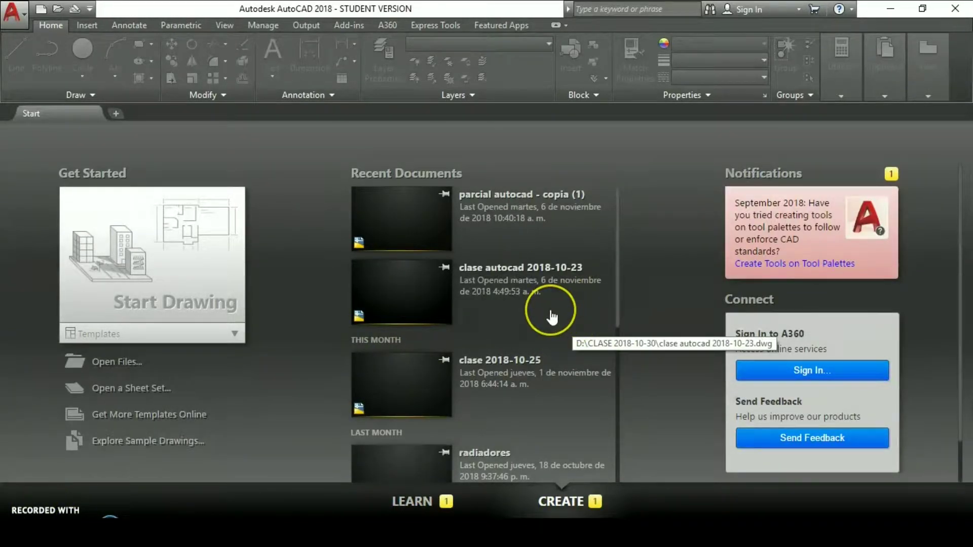
{"action": "left_click", "coordinate": [459, 296]}
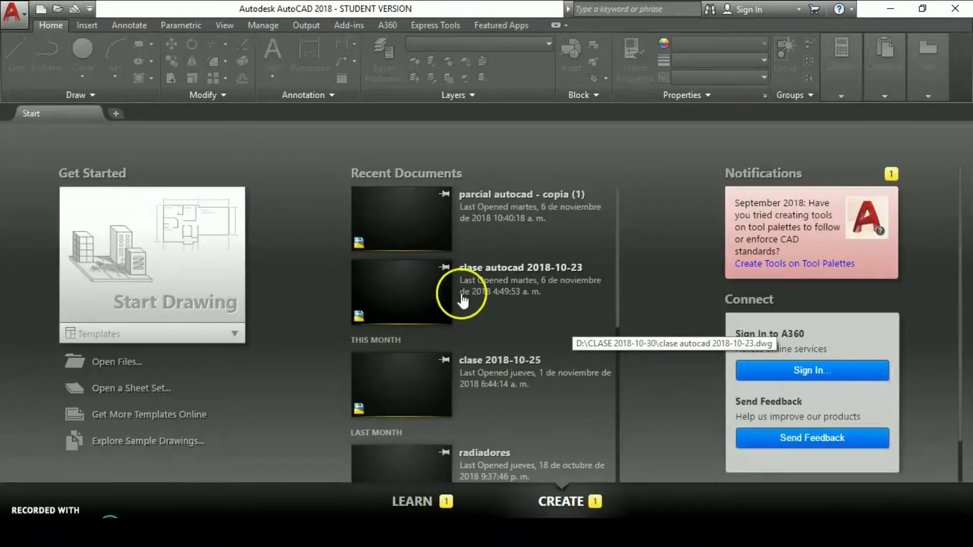
{"action": "left_click", "coordinate": [463, 299]}
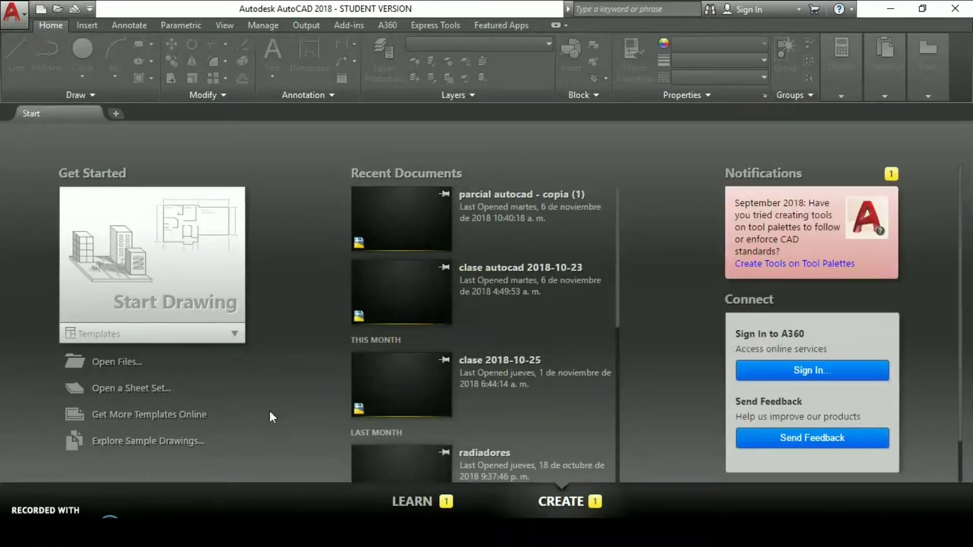
{"action": "left_click", "coordinate": [286, 406]}
{"action": "left_click", "coordinate": [369, 380]}
{"action": "left_click", "coordinate": [116, 114]}
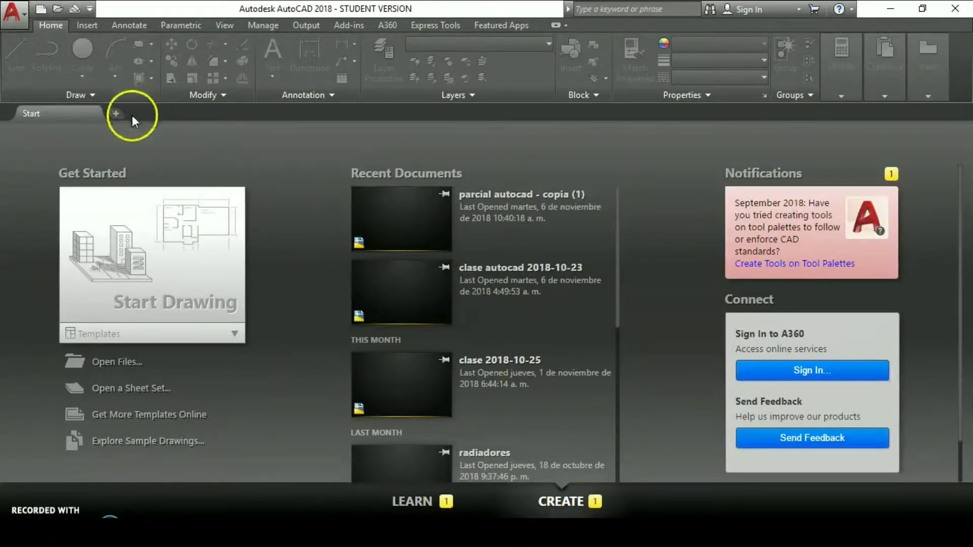
{"action": "left_click", "coordinate": [22, 24]}
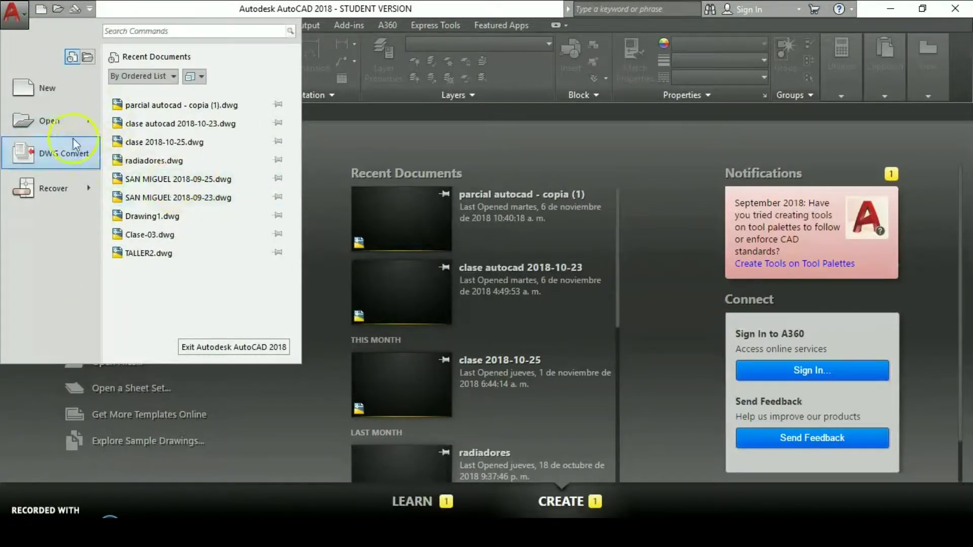
{"action": "mouse_move", "coordinate": [79, 122]}
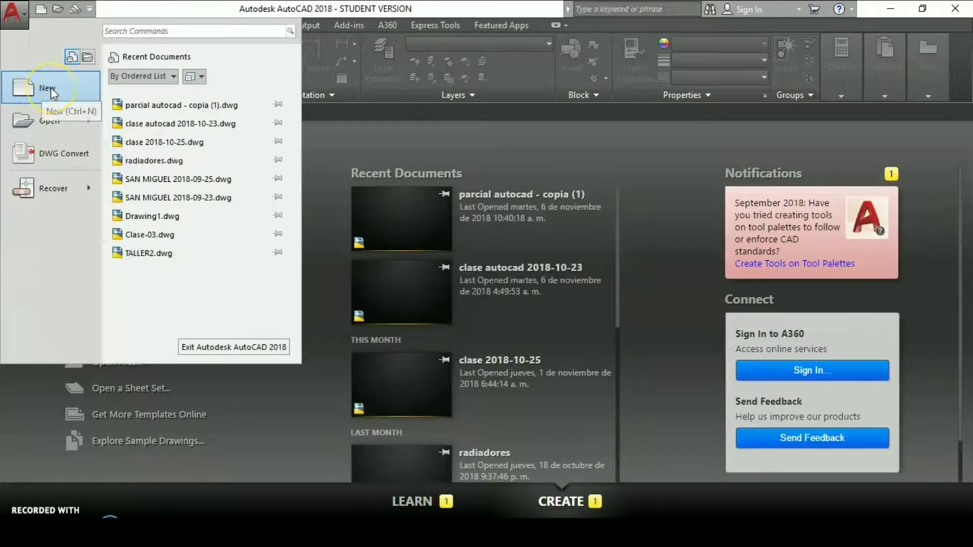
{"action": "left_click", "coordinate": [68, 121]}
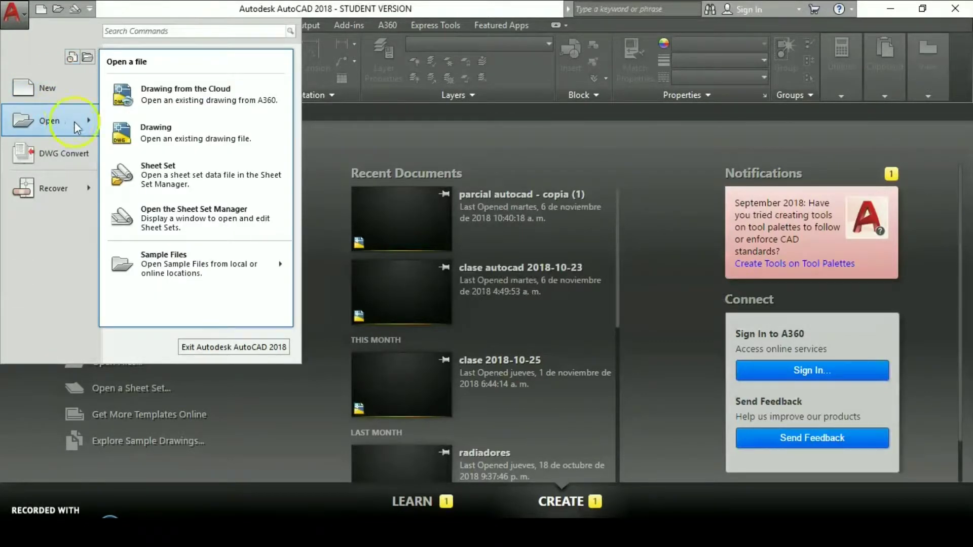
{"action": "left_click", "coordinate": [77, 154]}
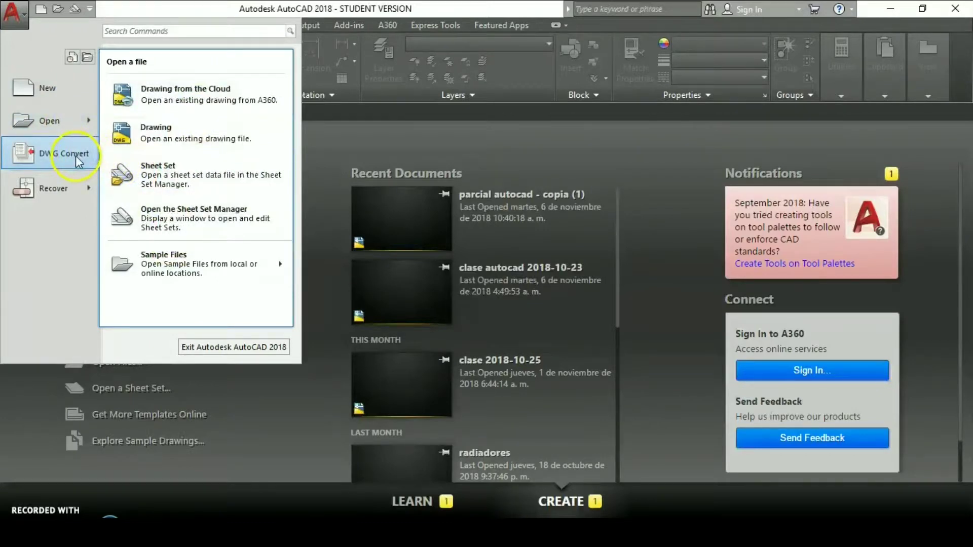
{"action": "left_click", "coordinate": [71, 190]}
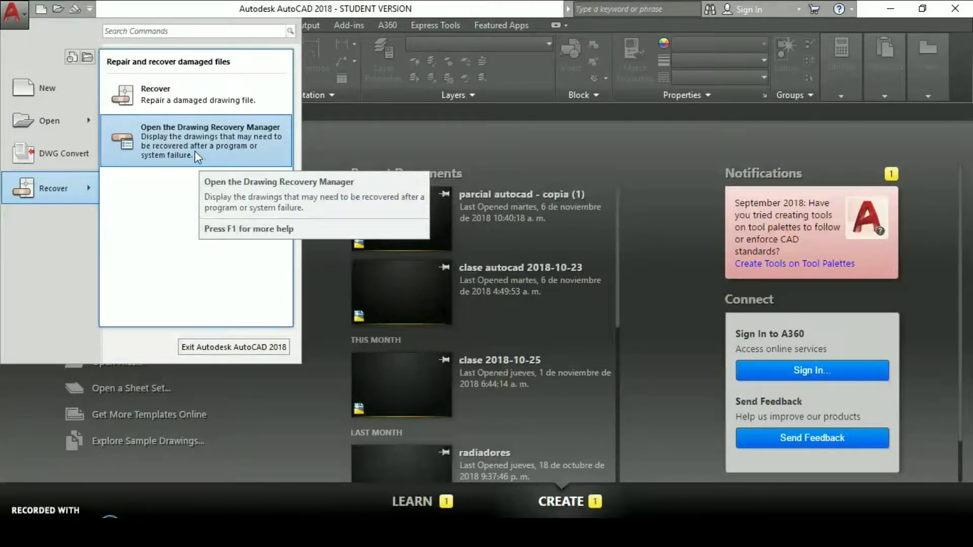
{"action": "left_click", "coordinate": [49, 494]}
{"action": "left_click", "coordinate": [12, 12]}
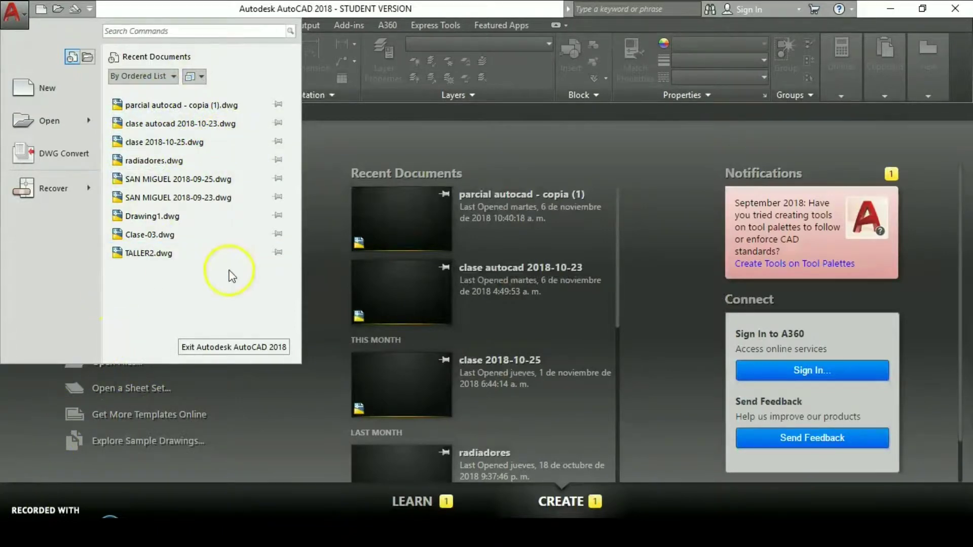
{"action": "left_click", "coordinate": [246, 369]}
- Start blank Drawing1 and look through the application menu's Save As, Export, Print and Close commands
{"action": "left_click", "coordinate": [162, 251]}
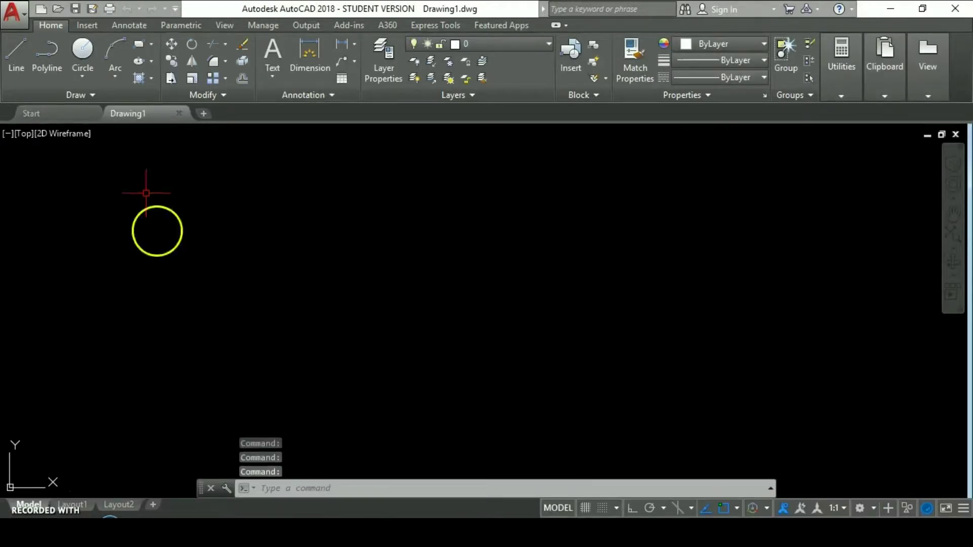
{"action": "left_click", "coordinate": [22, 16]}
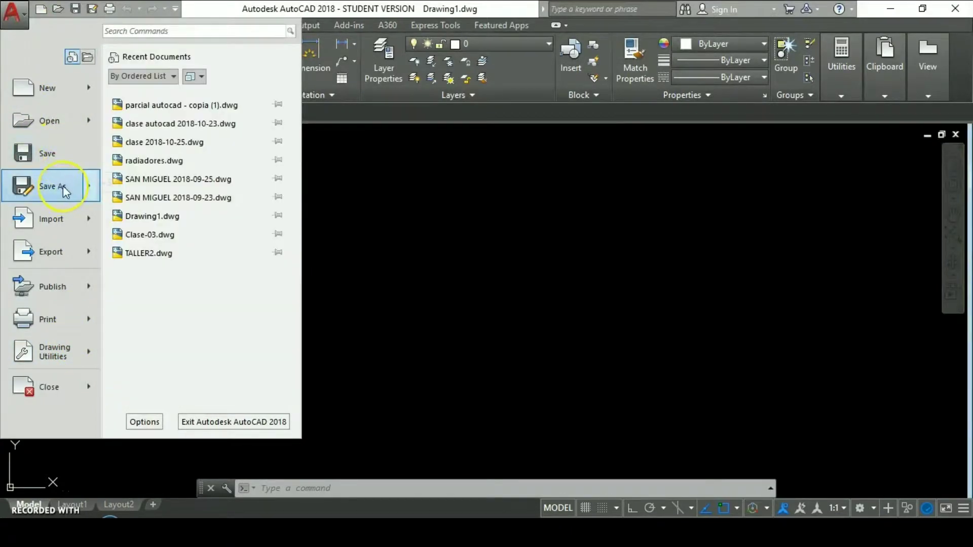
{"action": "mouse_move", "coordinate": [75, 215]}
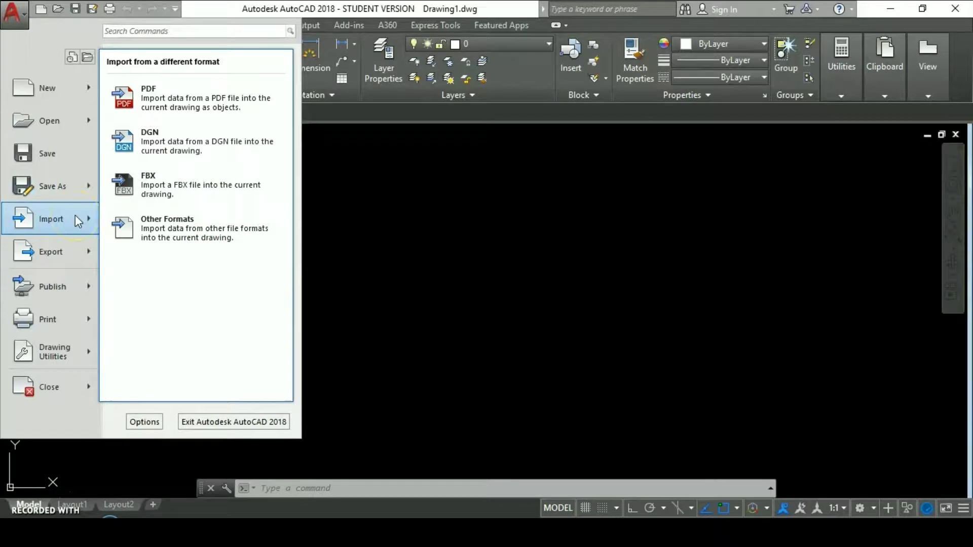
{"action": "mouse_move", "coordinate": [71, 250]}
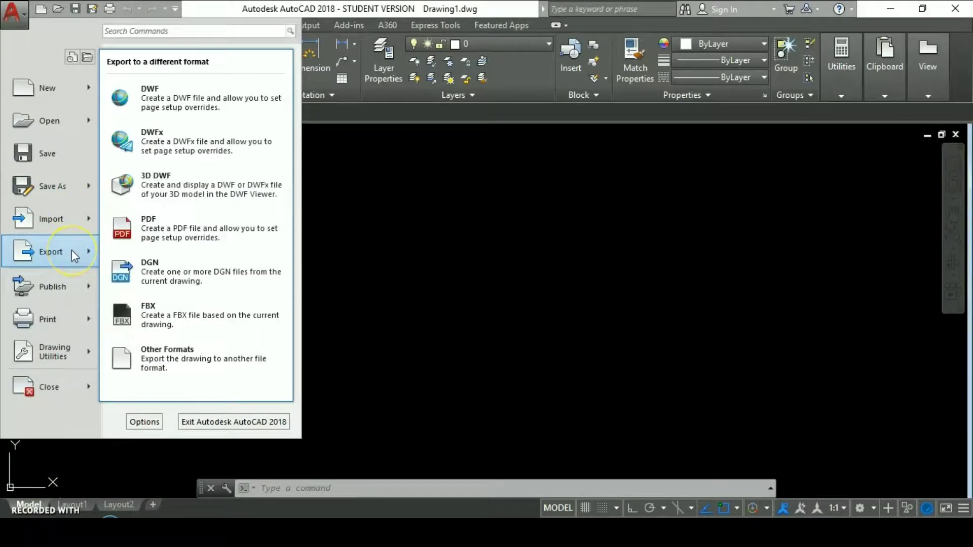
{"action": "mouse_move", "coordinate": [78, 286]}
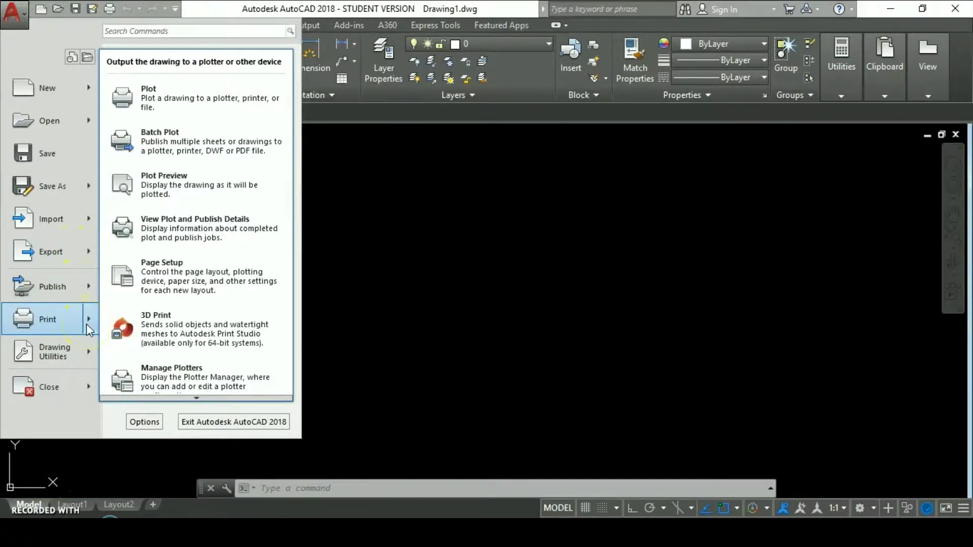
{"action": "mouse_move", "coordinate": [87, 351]}
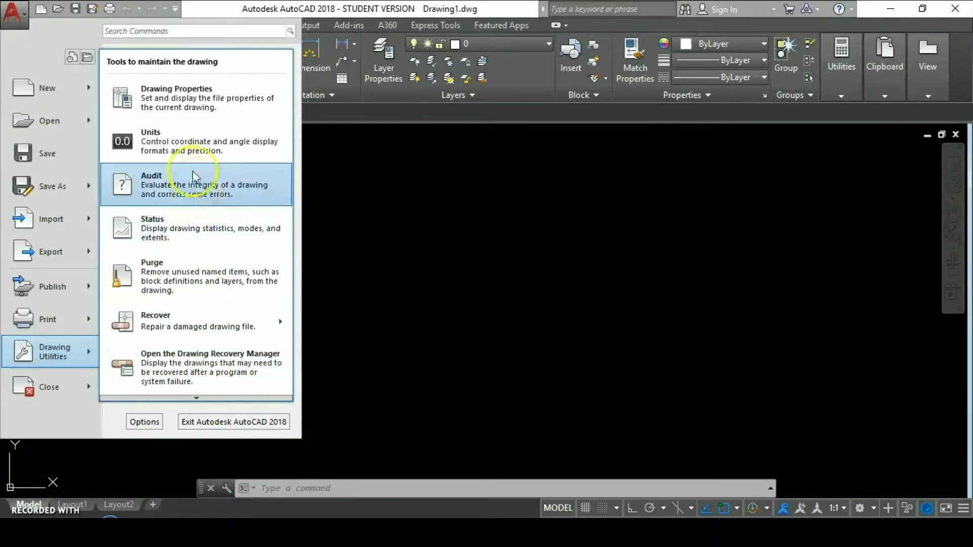
{"action": "mouse_move", "coordinate": [87, 388]}
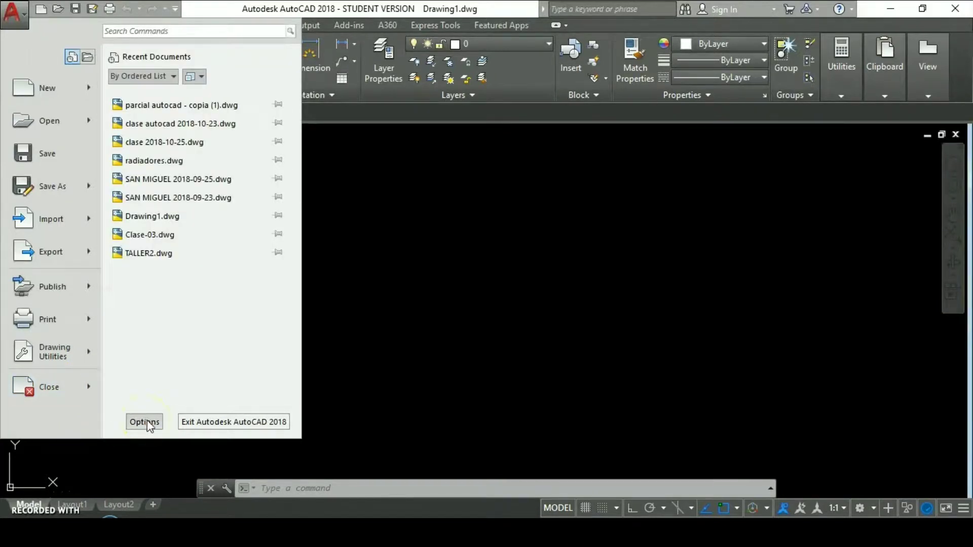
- Open the Options dialog and move it up and to the left
{"action": "left_click", "coordinate": [145, 421]}
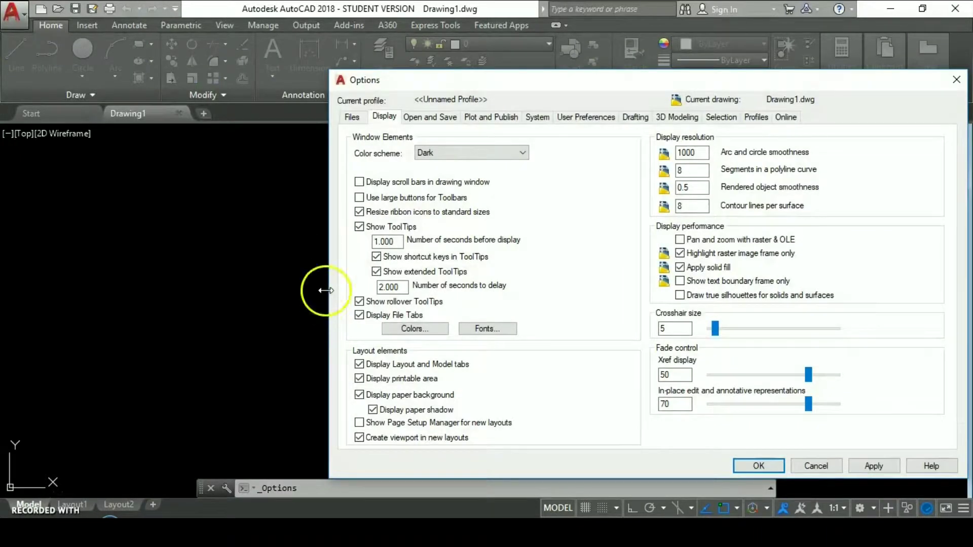
{"action": "left_click", "coordinate": [661, 85]}
{"action": "left_click_drag", "start_coordinate": [662, 85], "coordinate": [561, 65]}
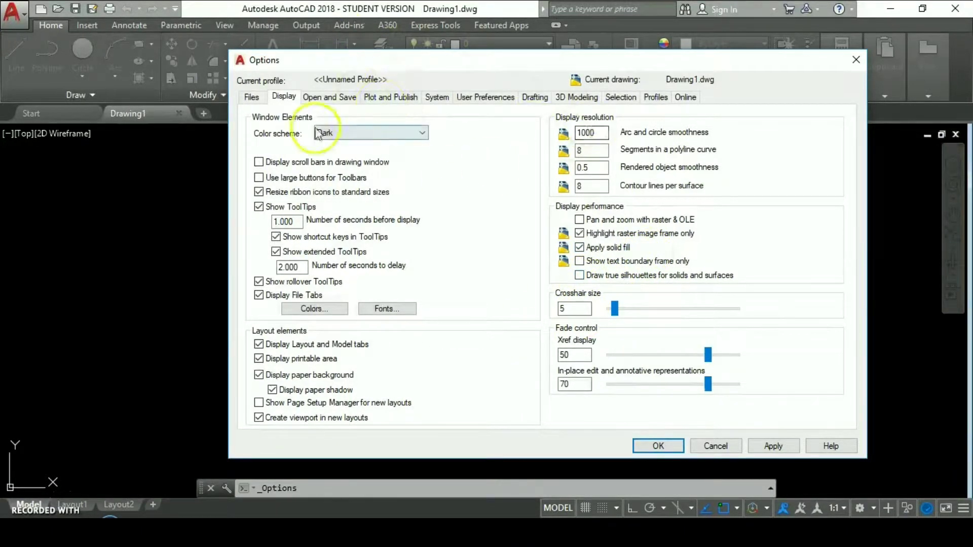
- Browse every Options tab from Files through Online, then close the dialog
{"action": "left_click", "coordinate": [253, 98]}
{"action": "left_click", "coordinate": [280, 99]}
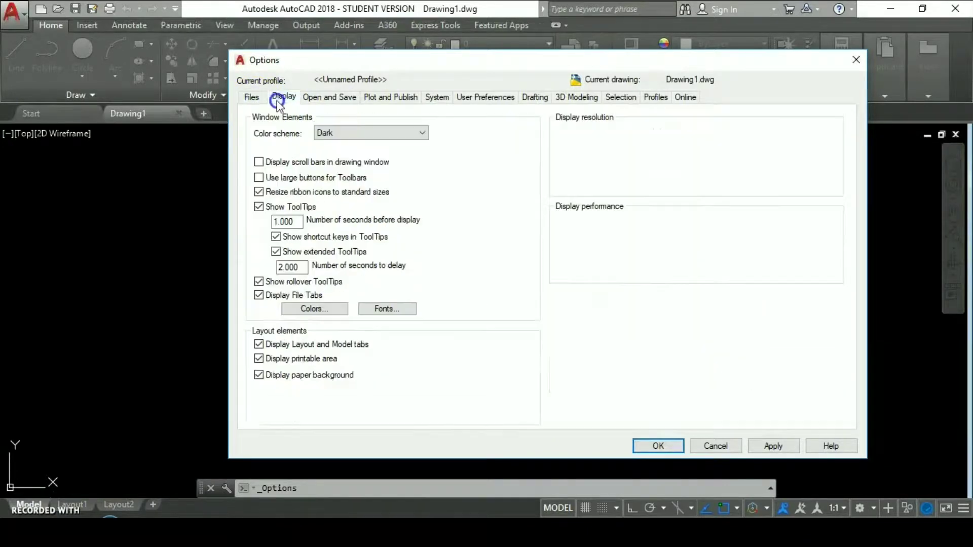
{"action": "left_click", "coordinate": [321, 97]}
{"action": "left_click", "coordinate": [373, 99]}
{"action": "left_click", "coordinate": [445, 98]}
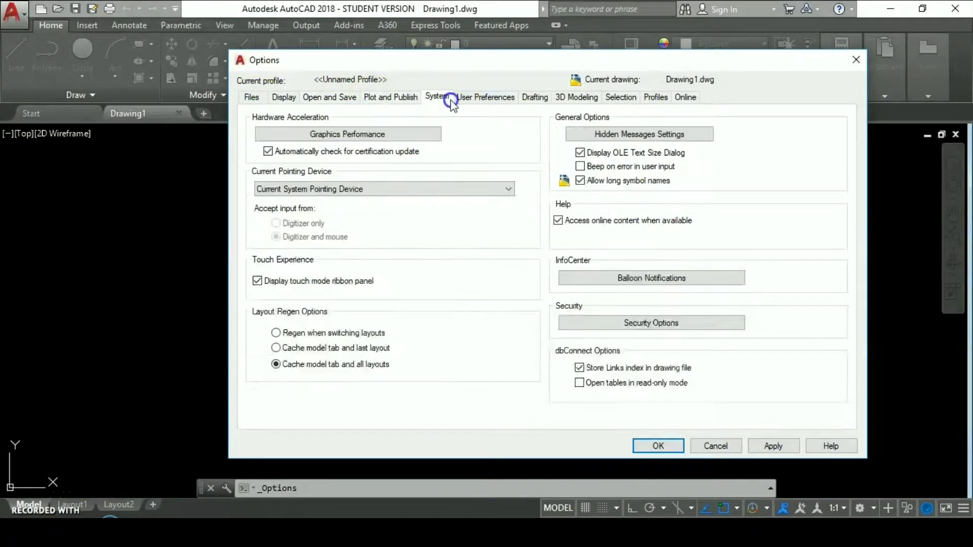
{"action": "left_click", "coordinate": [481, 98]}
{"action": "left_click", "coordinate": [542, 98]}
{"action": "left_click", "coordinate": [574, 100]}
{"action": "left_click", "coordinate": [621, 98]}
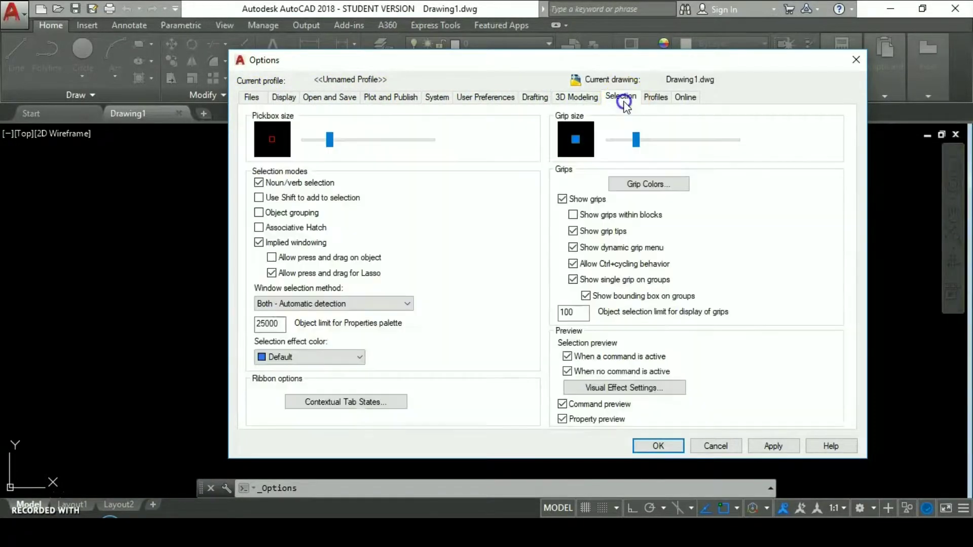
{"action": "left_click", "coordinate": [655, 97]}
{"action": "left_click", "coordinate": [684, 97]}
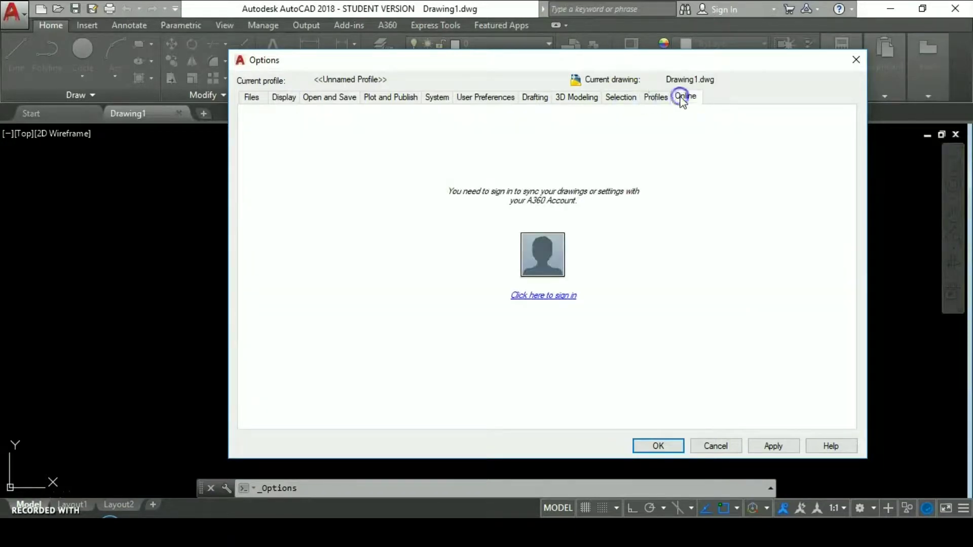
{"action": "left_click", "coordinate": [856, 58]}
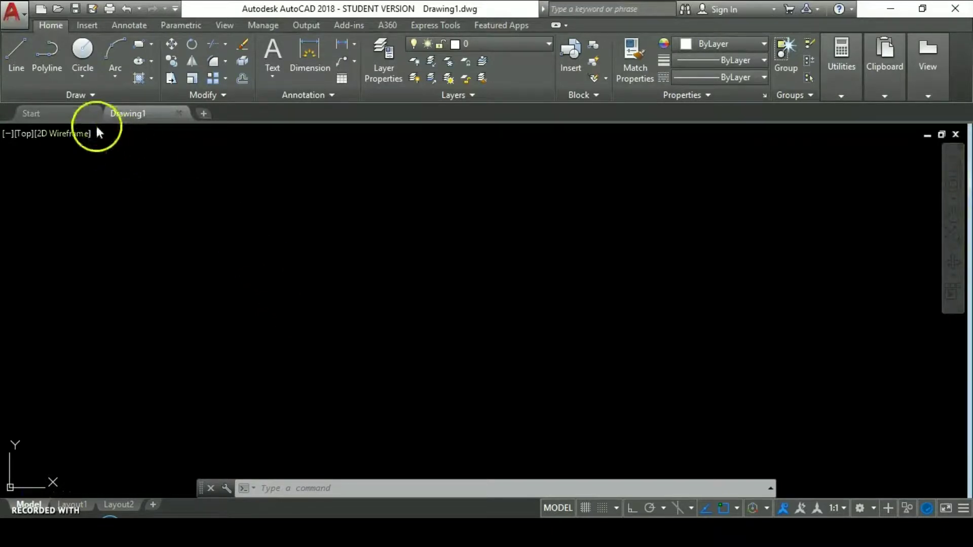
- Add Drawing2 with the + file tab, view the Start tab, and switch back to Drawing1
{"action": "left_click", "coordinate": [202, 114]}
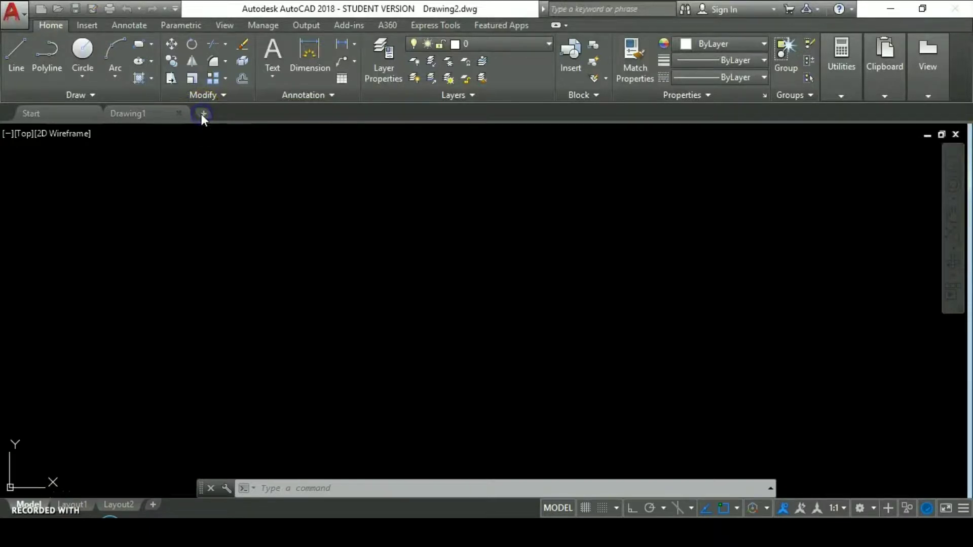
{"action": "mouse_move", "coordinate": [225, 122]}
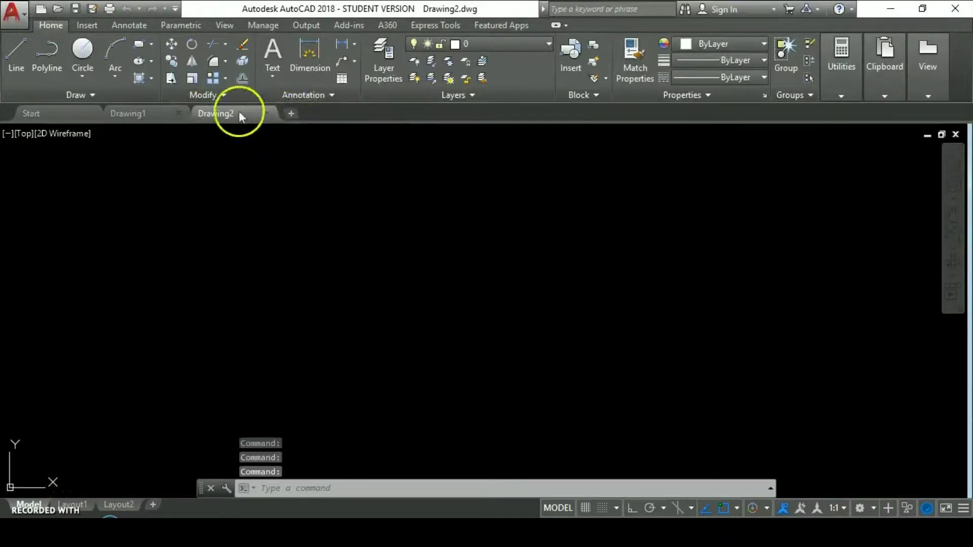
{"action": "left_click", "coordinate": [132, 113]}
{"action": "left_click", "coordinate": [81, 114]}
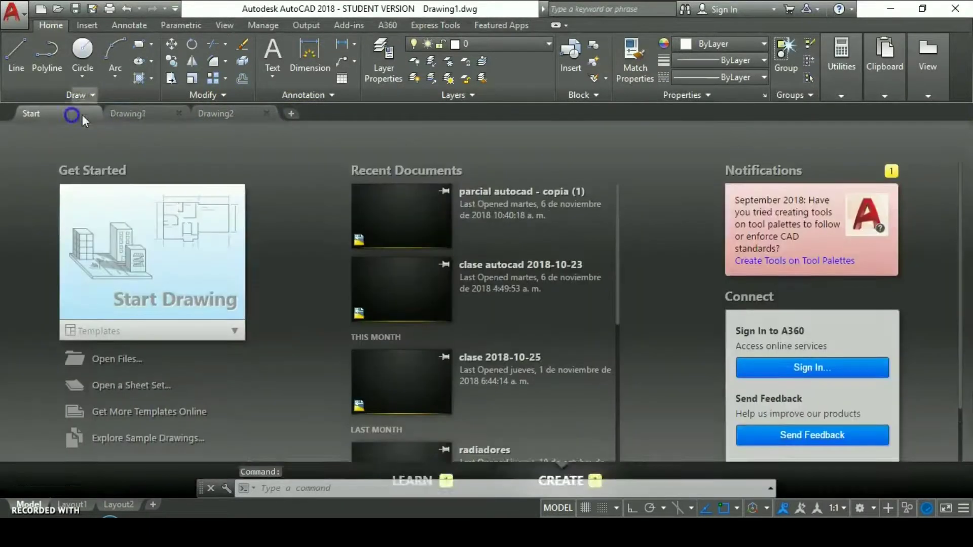
{"action": "left_click", "coordinate": [130, 113]}
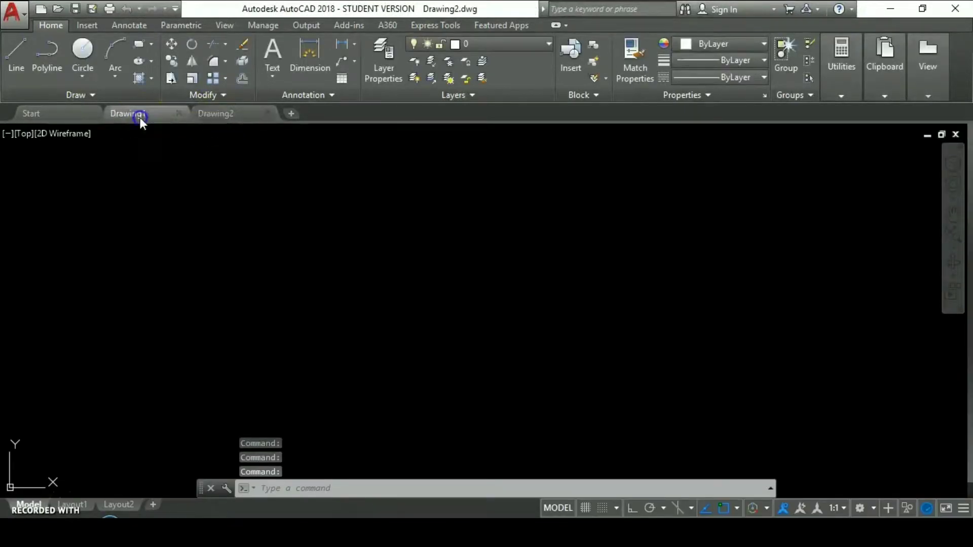
{"action": "left_click", "coordinate": [66, 115]}
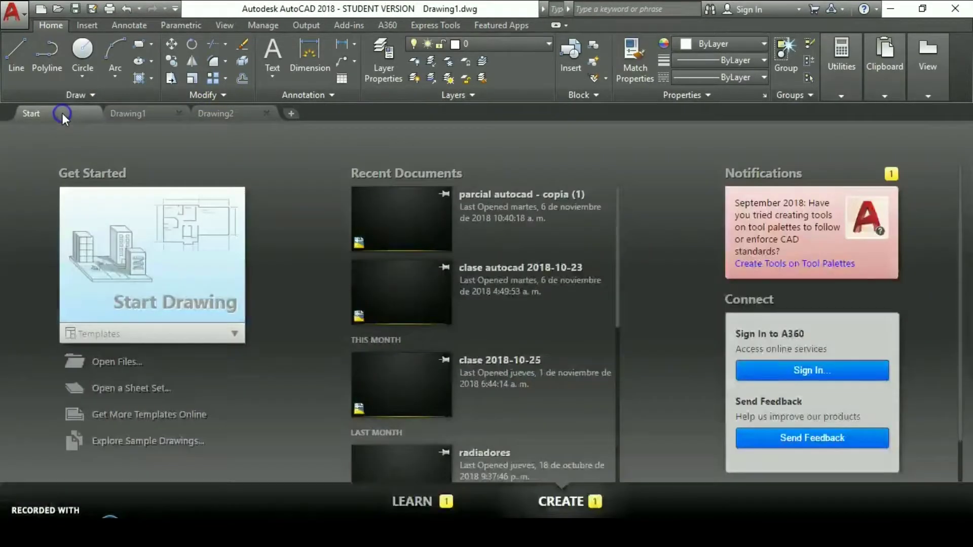
{"action": "left_click", "coordinate": [140, 116]}
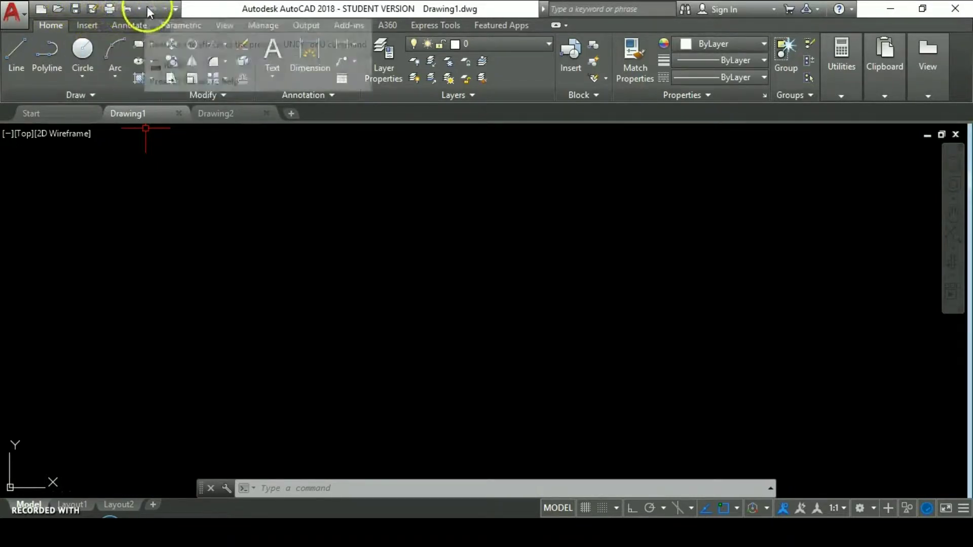
{"action": "left_click", "coordinate": [176, 9]}
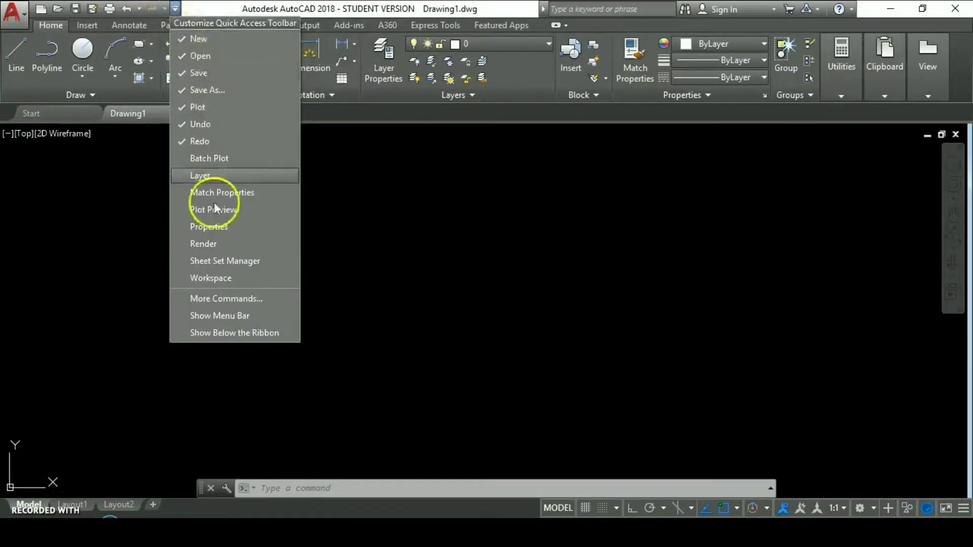
{"action": "left_click", "coordinate": [181, 158]}
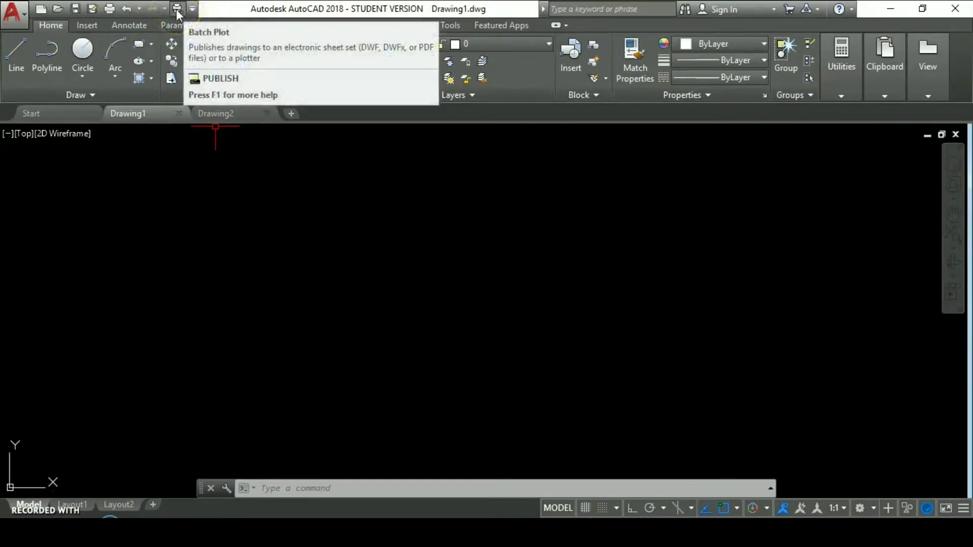
{"action": "left_click", "coordinate": [193, 9]}
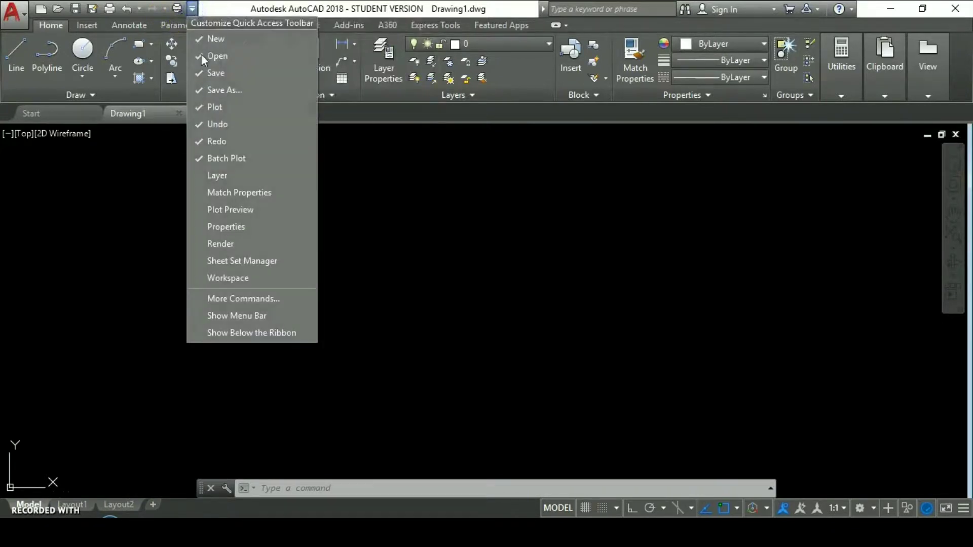
{"action": "left_click", "coordinate": [196, 157]}
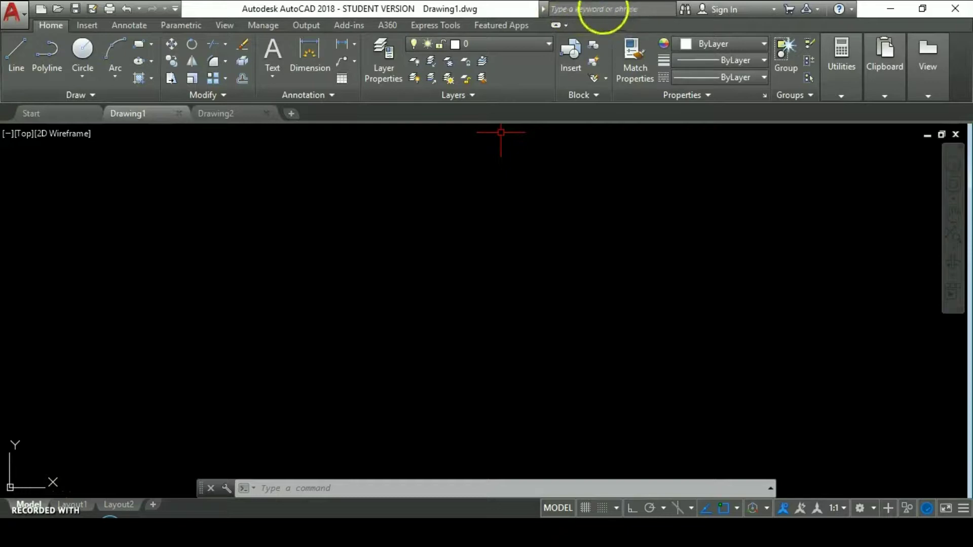
- Search the help documentation for LINE from the title bar search box
{"action": "left_click", "coordinate": [568, 9]}
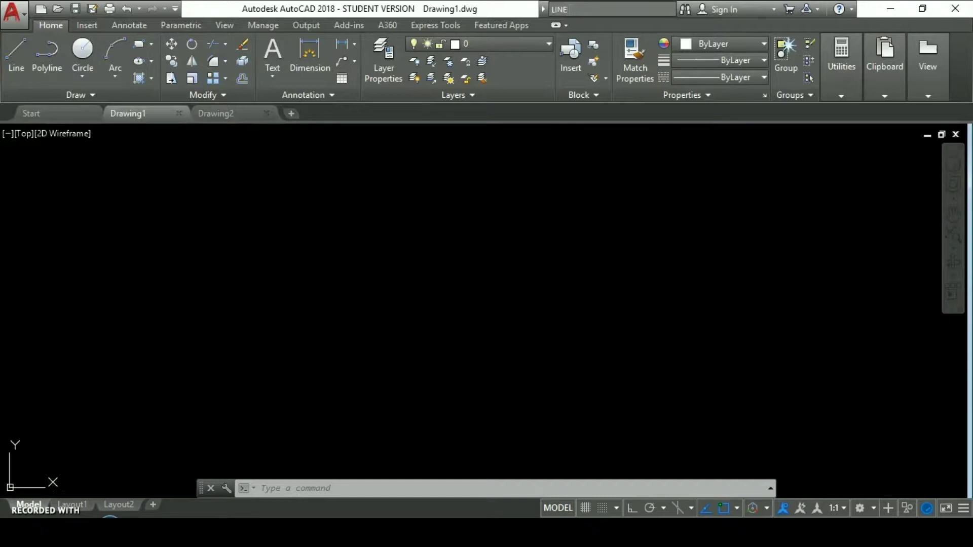
{"action": "key", "text": "Return"}
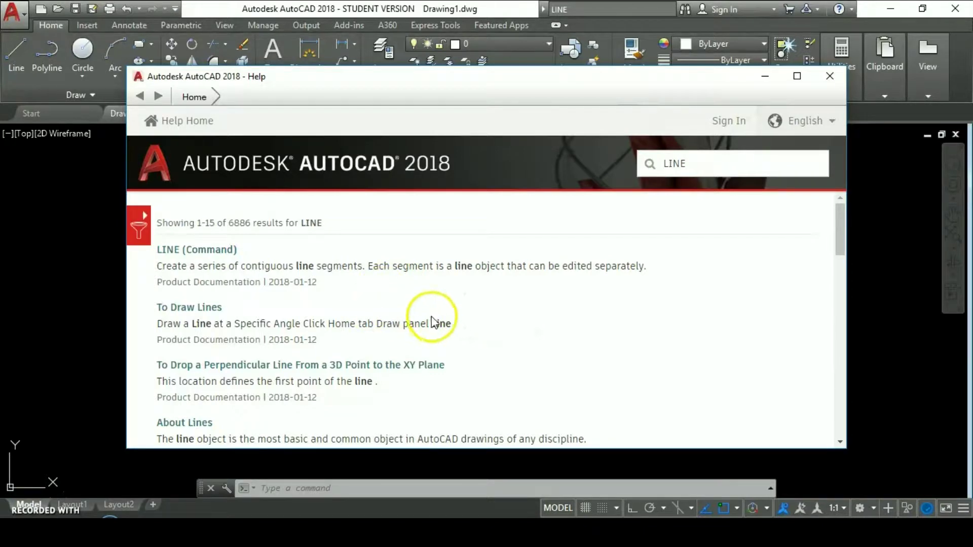
{"action": "left_click", "coordinate": [403, 318]}
- Close the Help window and open, then dismiss, the Sign In options
{"action": "left_click", "coordinate": [830, 80]}
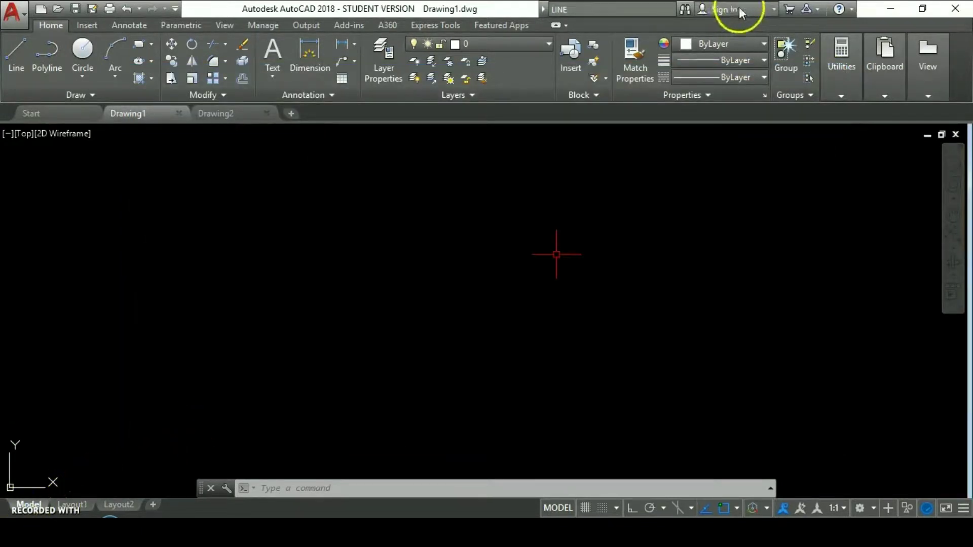
{"action": "left_click", "coordinate": [774, 11]}
{"action": "left_click", "coordinate": [792, 259]}
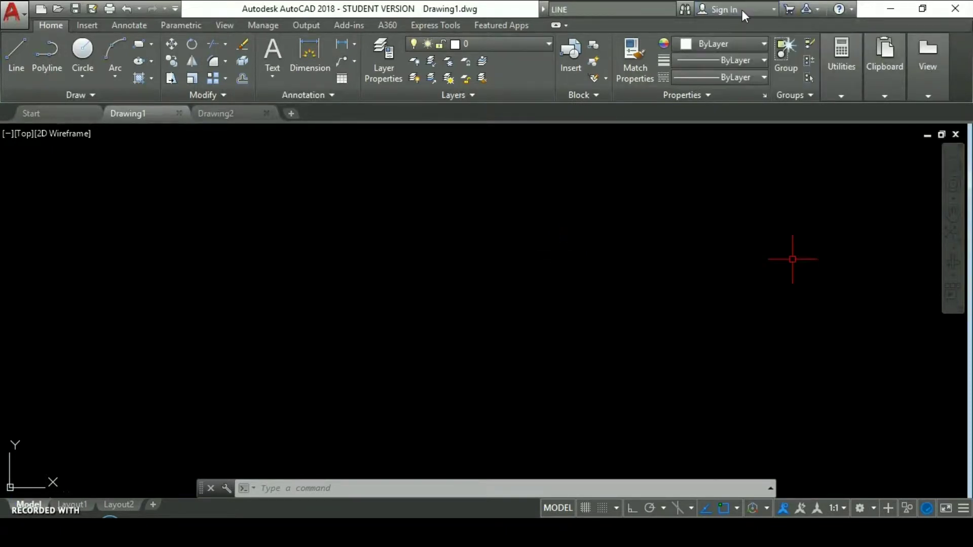
{"action": "left_click", "coordinate": [749, 211]}
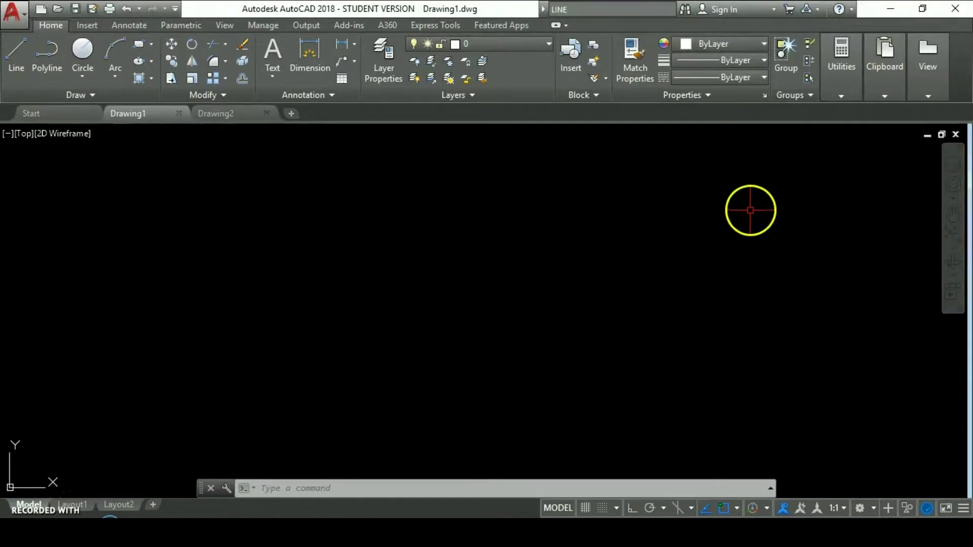
- Expand the collapsed Utilities panel on the Home ribbon
{"action": "left_click", "coordinate": [731, 9]}
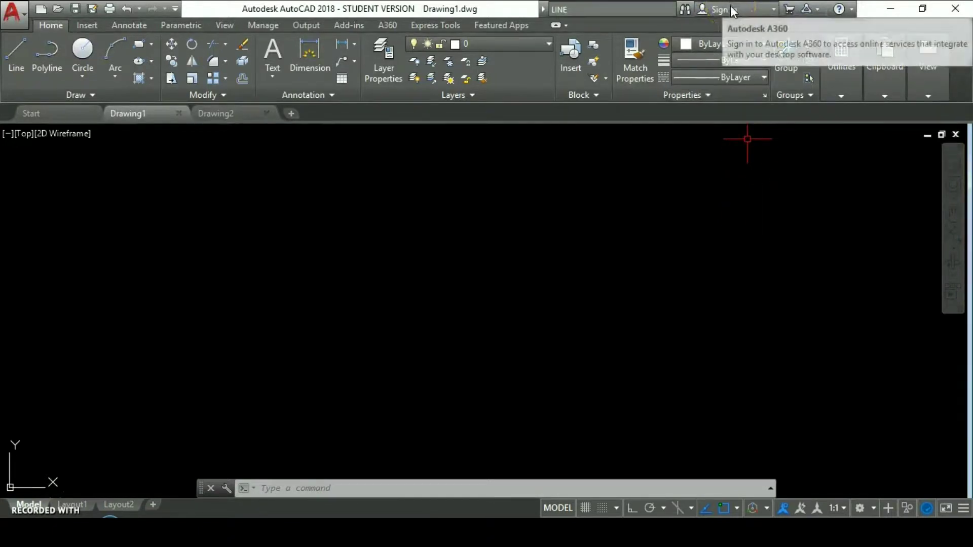
{"action": "left_click", "coordinate": [663, 323]}
{"action": "left_click", "coordinate": [541, 252]}
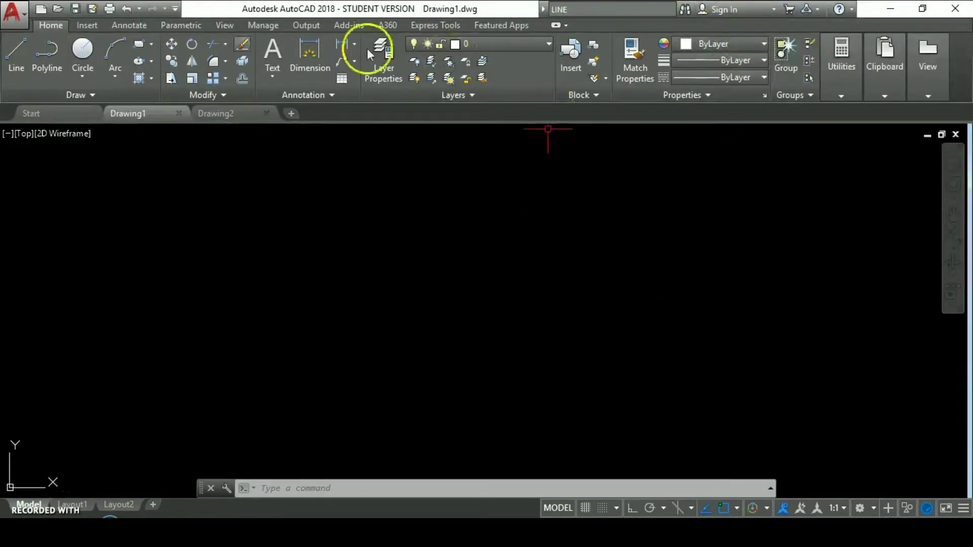
{"action": "left_click", "coordinate": [841, 66]}
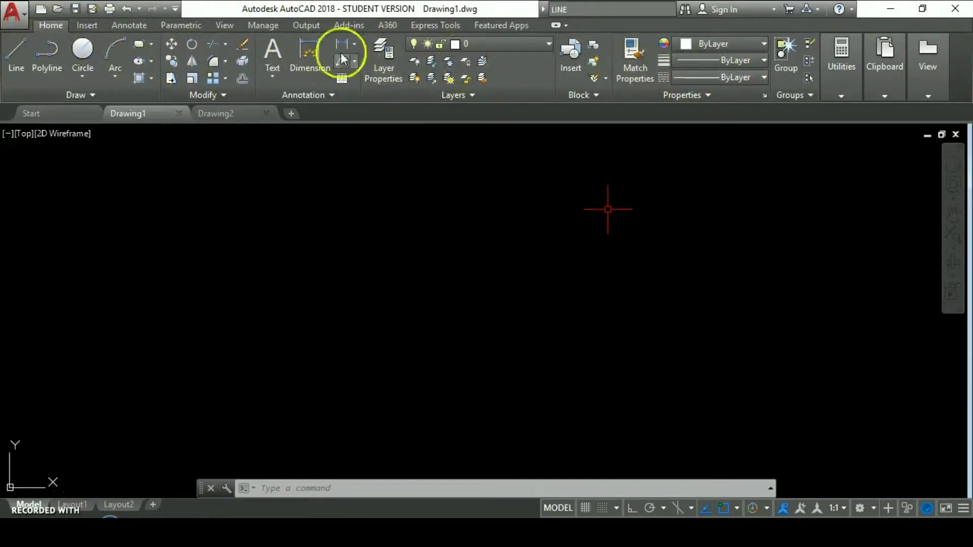
- Browse the Insert, Annotate, Parametric, View, Manage and Output ribbon tabs
{"action": "left_click", "coordinate": [93, 26]}
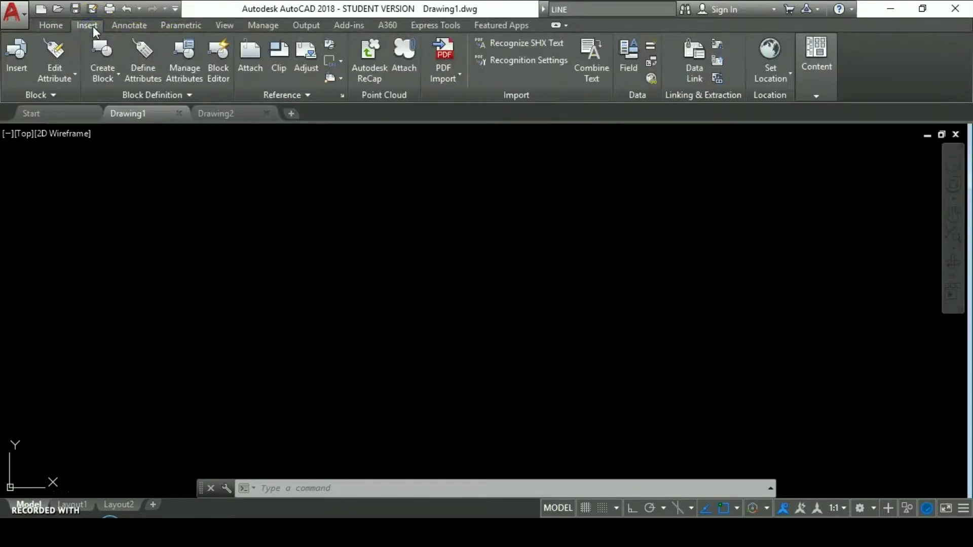
{"action": "left_click", "coordinate": [128, 27]}
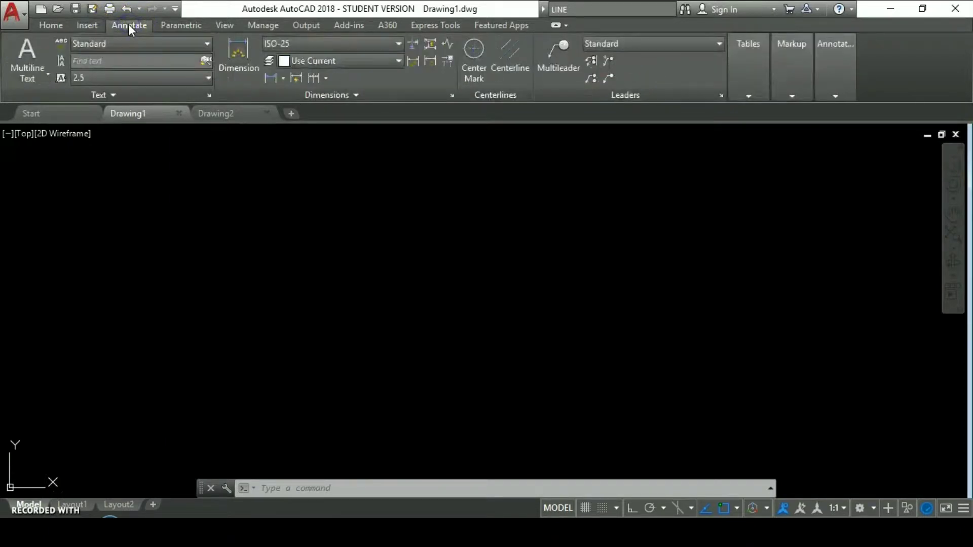
{"action": "left_click", "coordinate": [168, 27]}
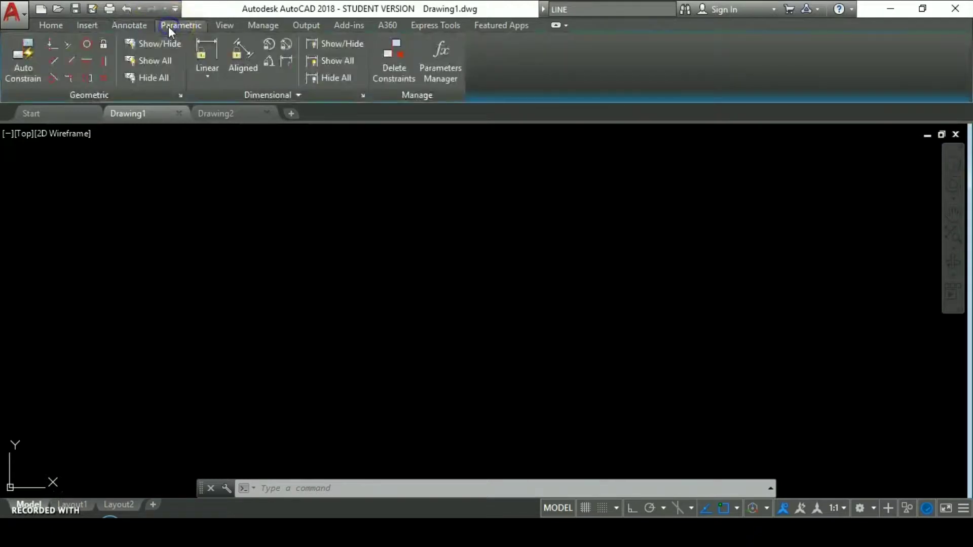
{"action": "left_click", "coordinate": [226, 27]}
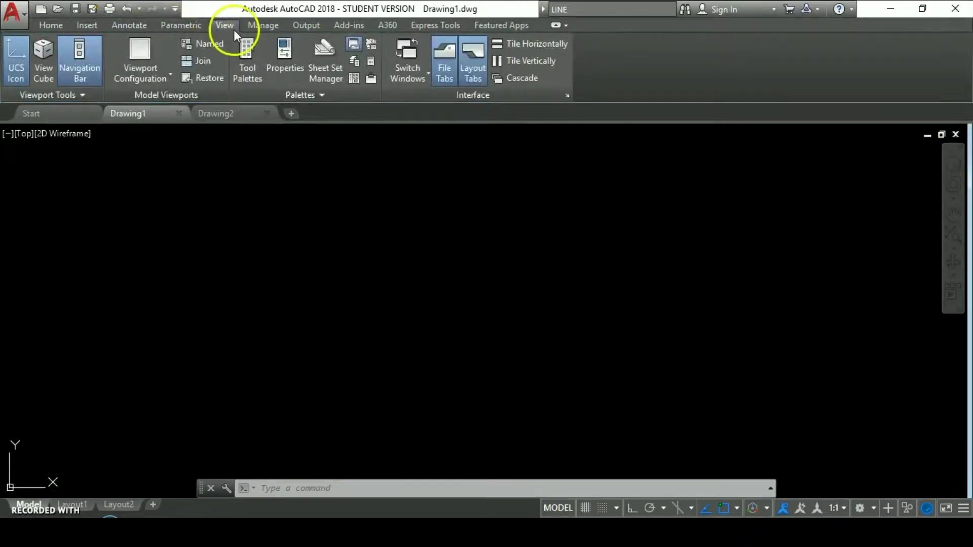
{"action": "left_click", "coordinate": [264, 26]}
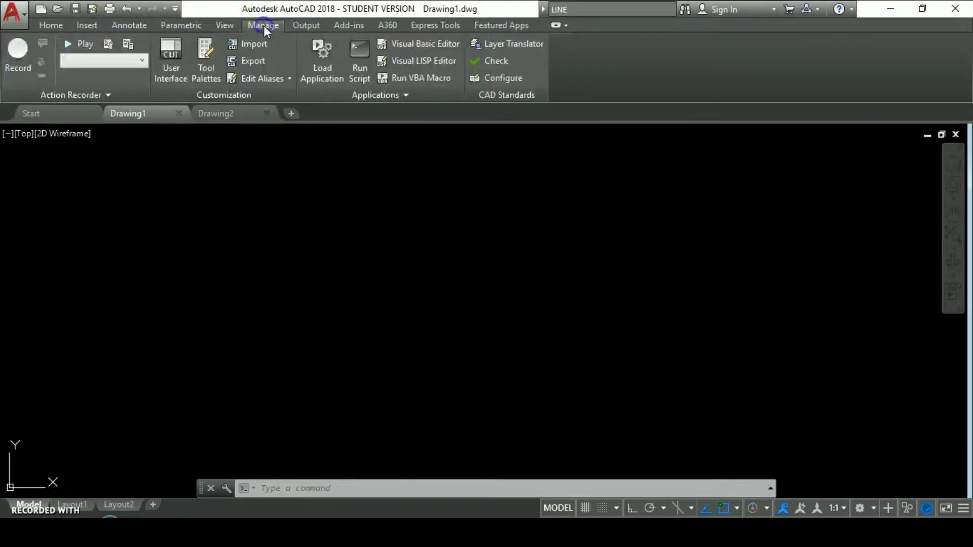
{"action": "left_click", "coordinate": [300, 26]}
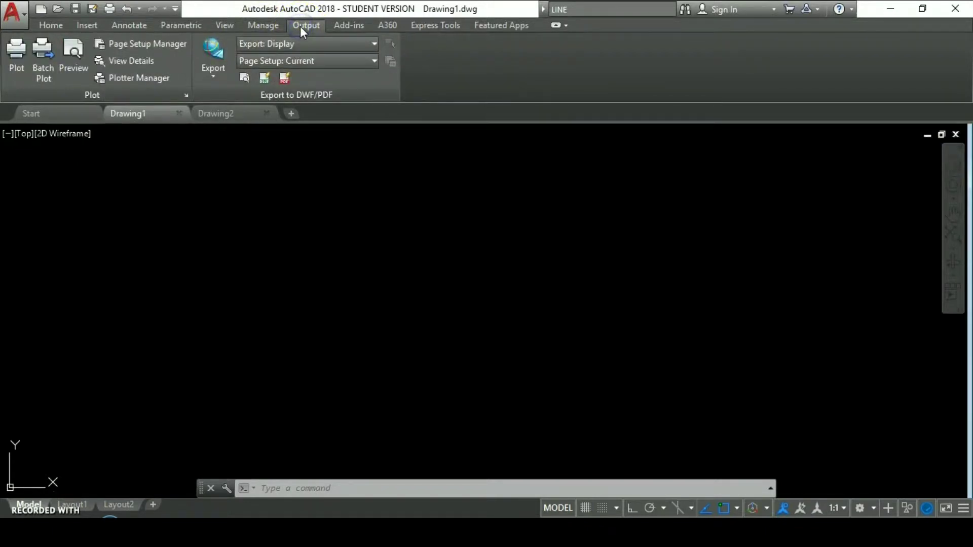
- Browse the Add-ins, A360, Express Tools and Featured Apps tabs, then expand Home's collapsed panel
{"action": "left_click", "coordinate": [341, 29]}
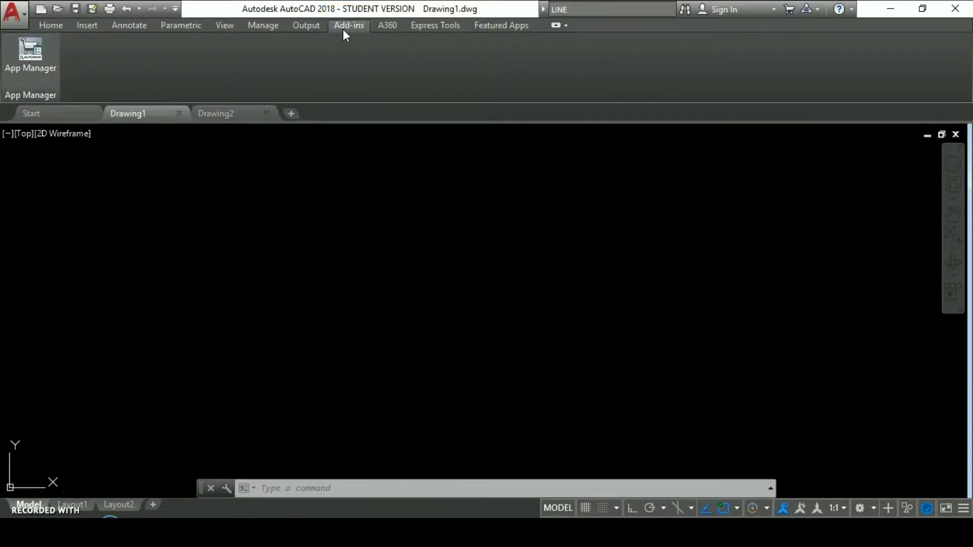
{"action": "left_click", "coordinate": [385, 28]}
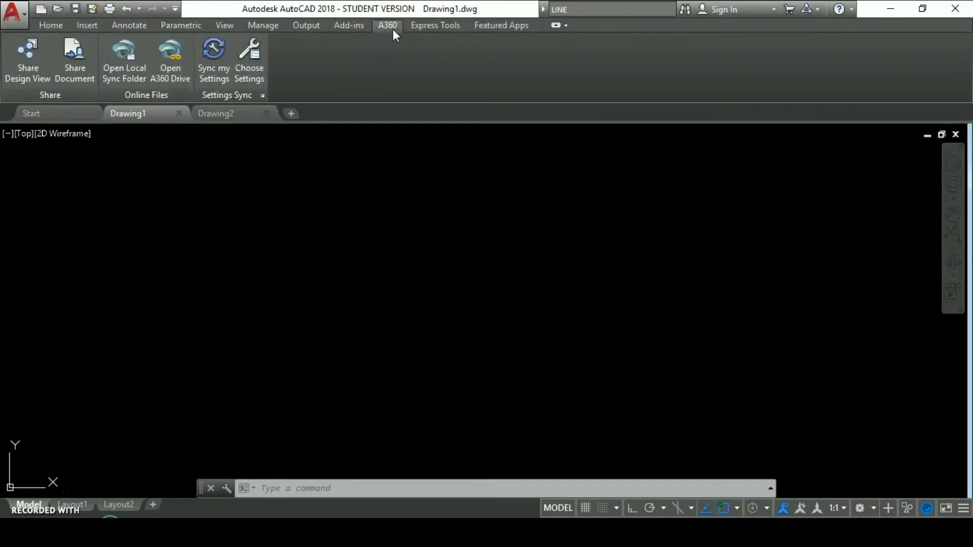
{"action": "left_click", "coordinate": [418, 27]}
{"action": "left_click", "coordinate": [491, 27]}
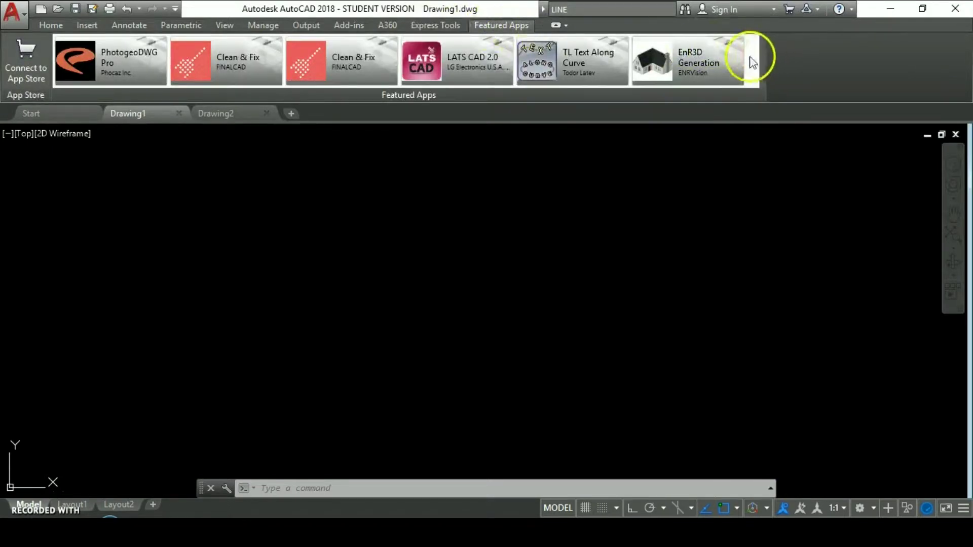
{"action": "left_click", "coordinate": [50, 26]}
{"action": "left_click", "coordinate": [831, 71]}
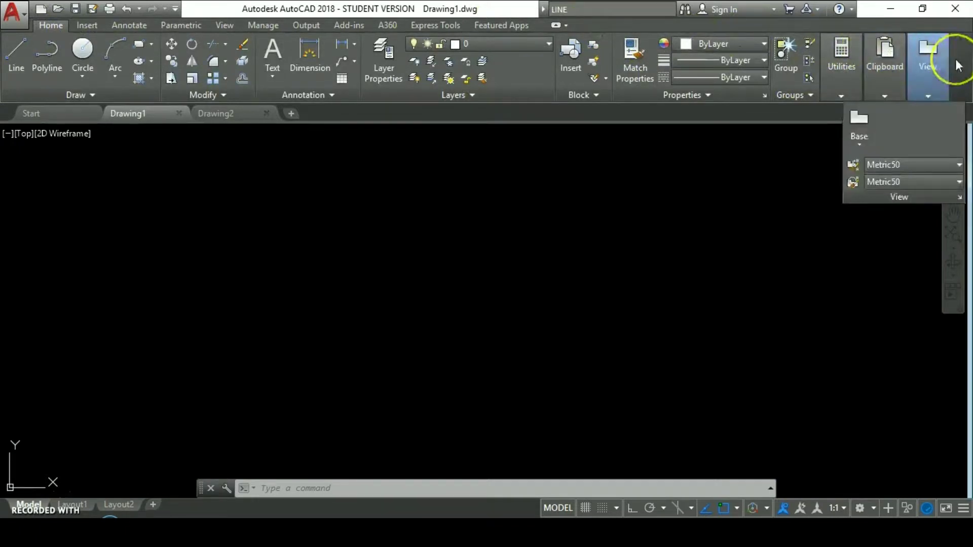
- Turn on the Visualize tab through the ribbon's Show Tabs menu
{"action": "right_click", "coordinate": [593, 24]}
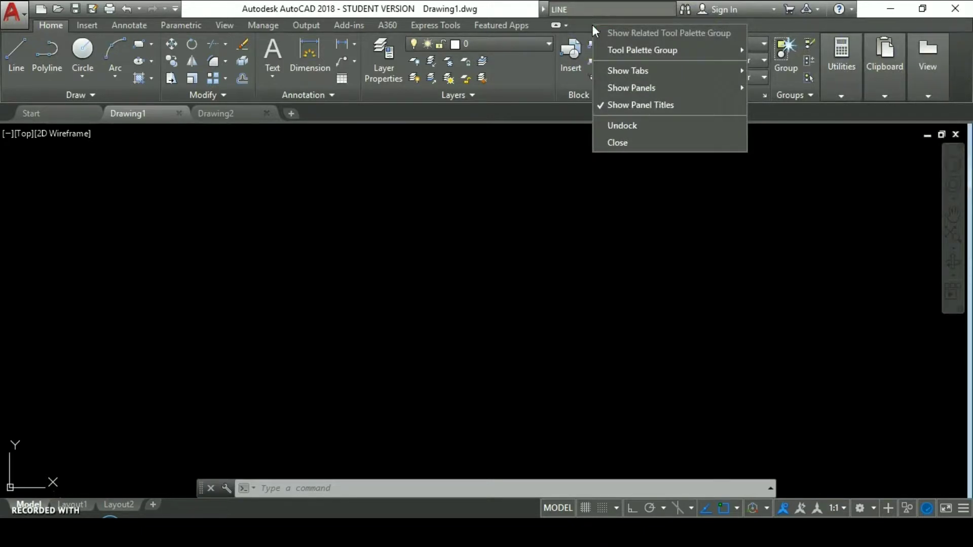
{"action": "mouse_move", "coordinate": [625, 71]}
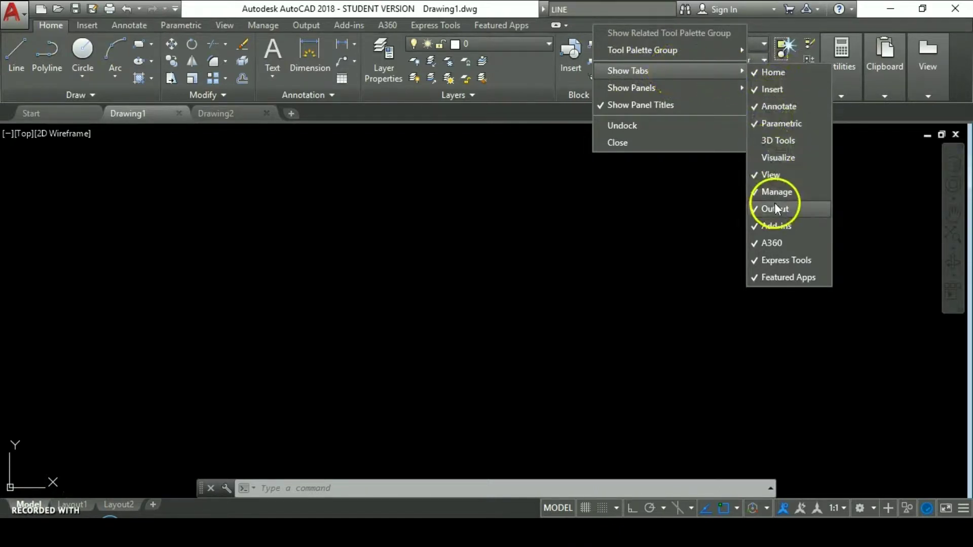
{"action": "left_click", "coordinate": [753, 157]}
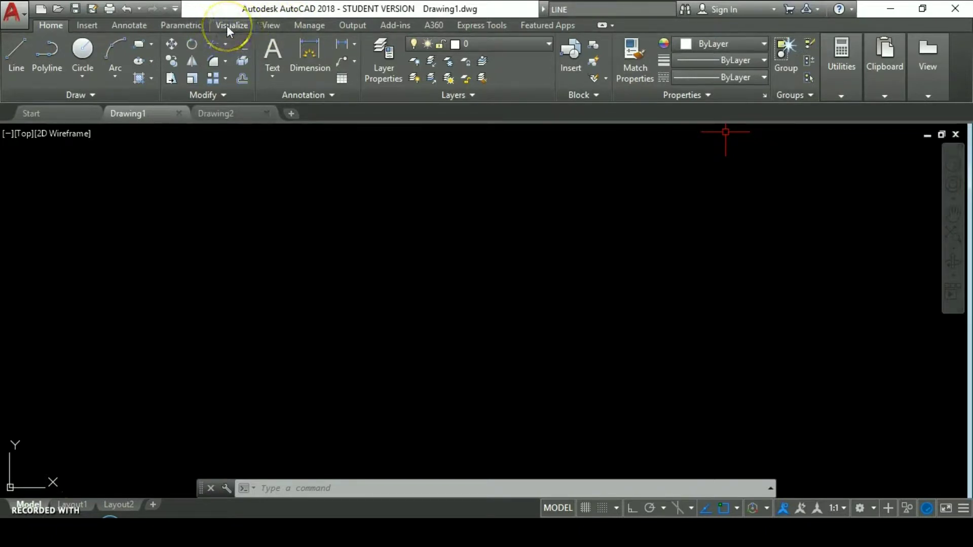
- Hide the Add-ins, A360 and Visualize tabs from the ribbon
{"action": "right_click", "coordinate": [956, 75]}
{"action": "mouse_move", "coordinate": [847, 110]}
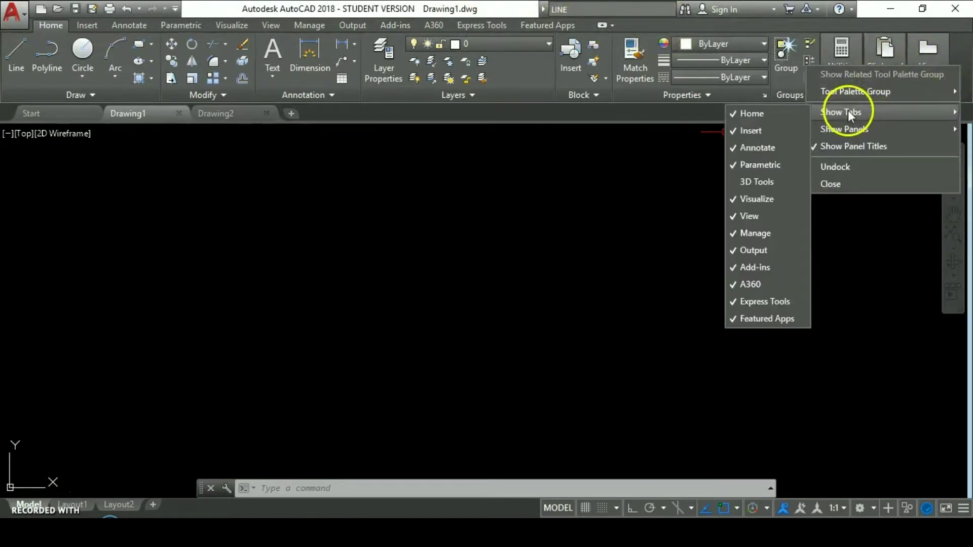
{"action": "left_click", "coordinate": [732, 268]}
{"action": "right_click", "coordinate": [956, 61]}
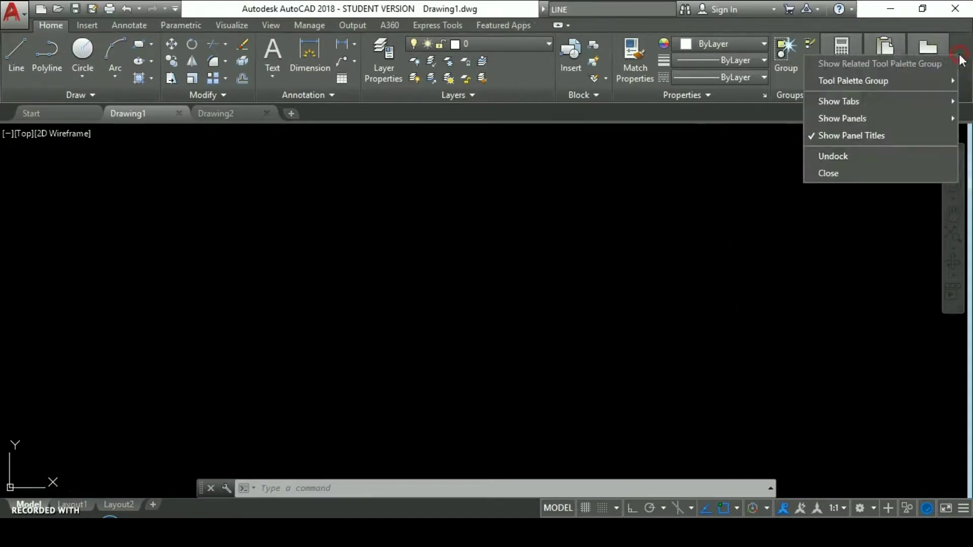
{"action": "mouse_move", "coordinate": [844, 103]}
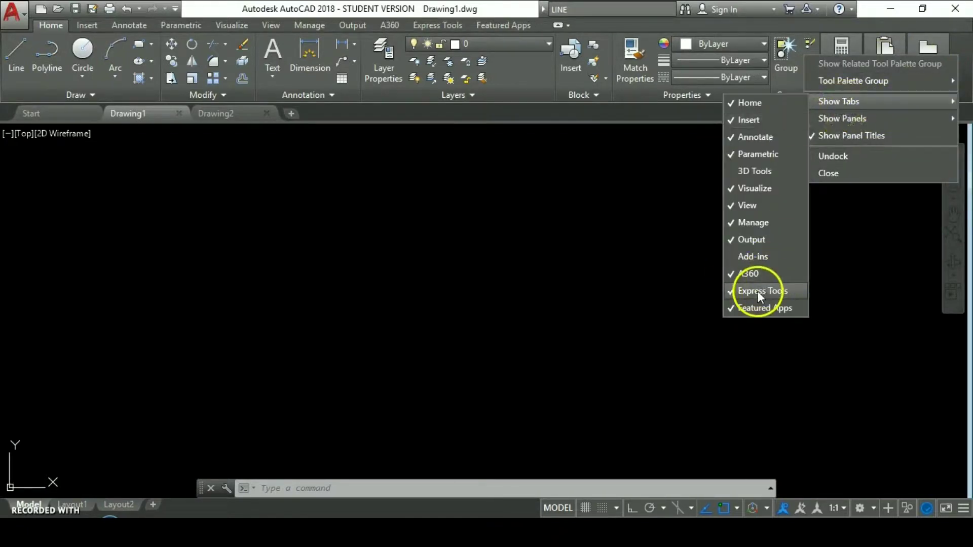
{"action": "left_click", "coordinate": [731, 272]}
{"action": "right_click", "coordinate": [960, 59]}
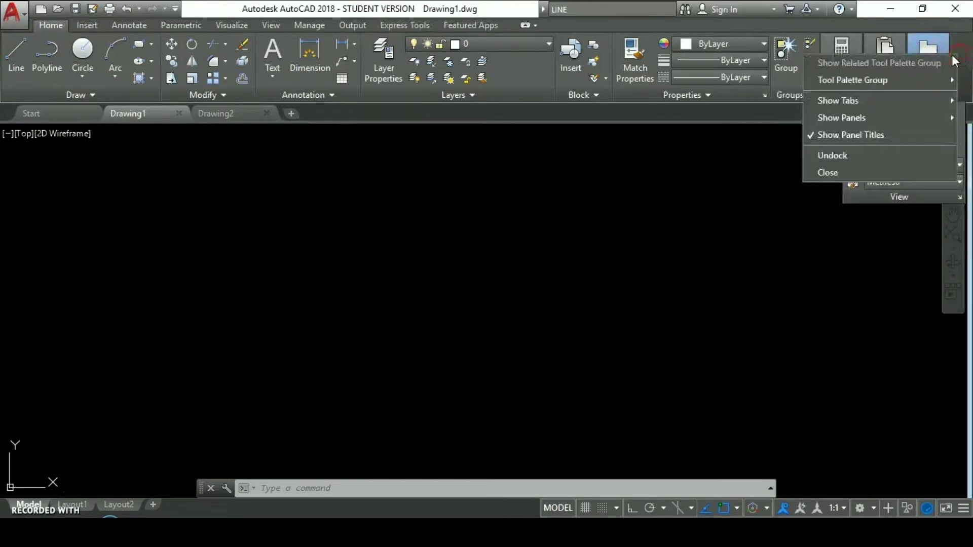
{"action": "mouse_move", "coordinate": [860, 100]}
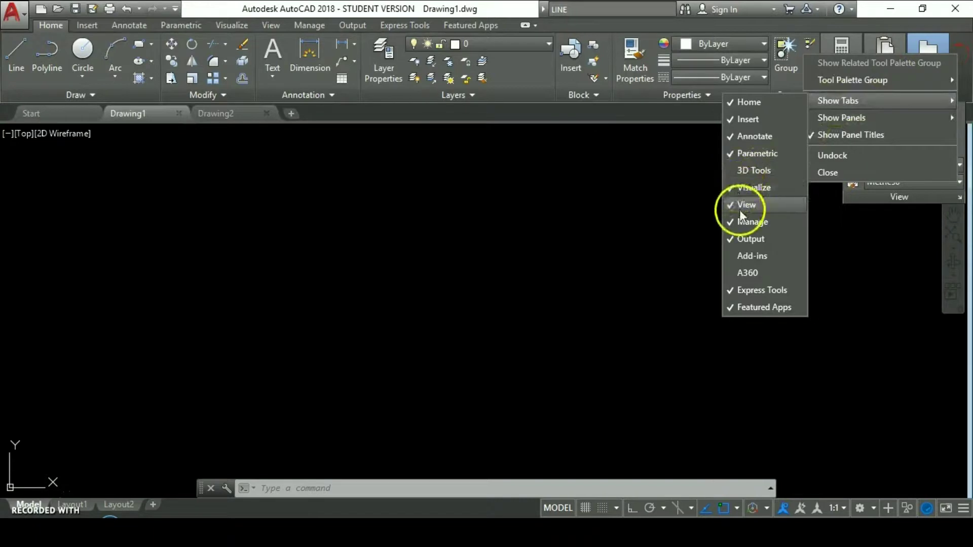
{"action": "left_click", "coordinate": [729, 188]}
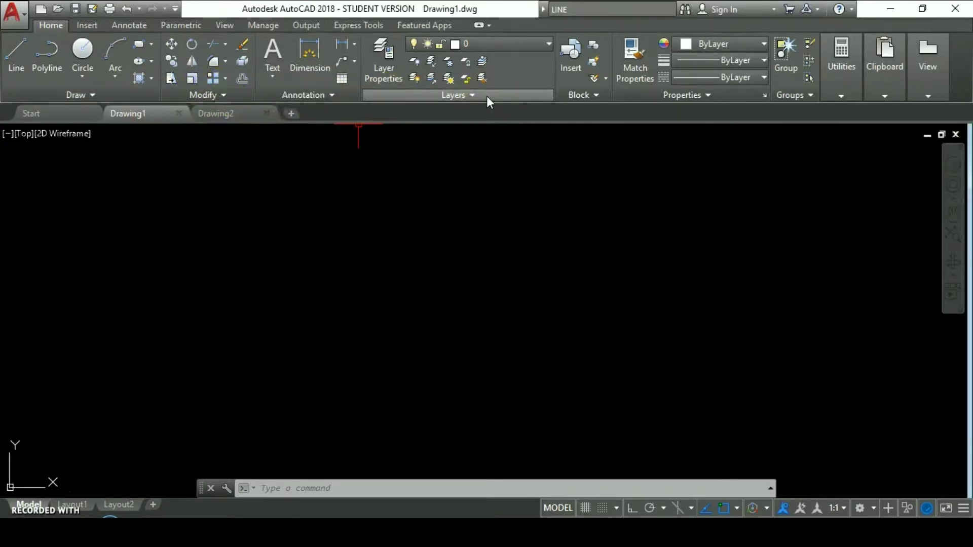
{"action": "left_click", "coordinate": [506, 97]}
{"action": "left_click", "coordinate": [562, 98]}
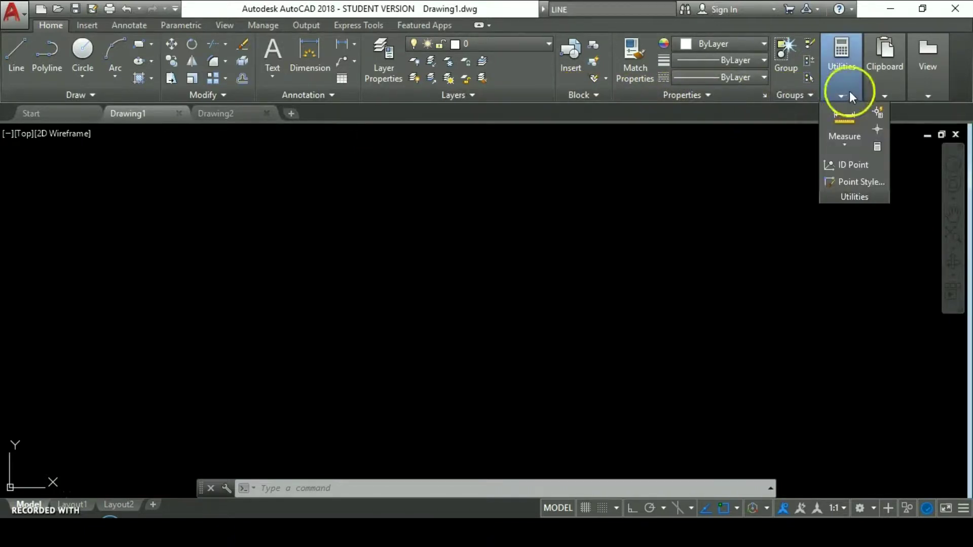
{"action": "mouse_move", "coordinate": [882, 97]}
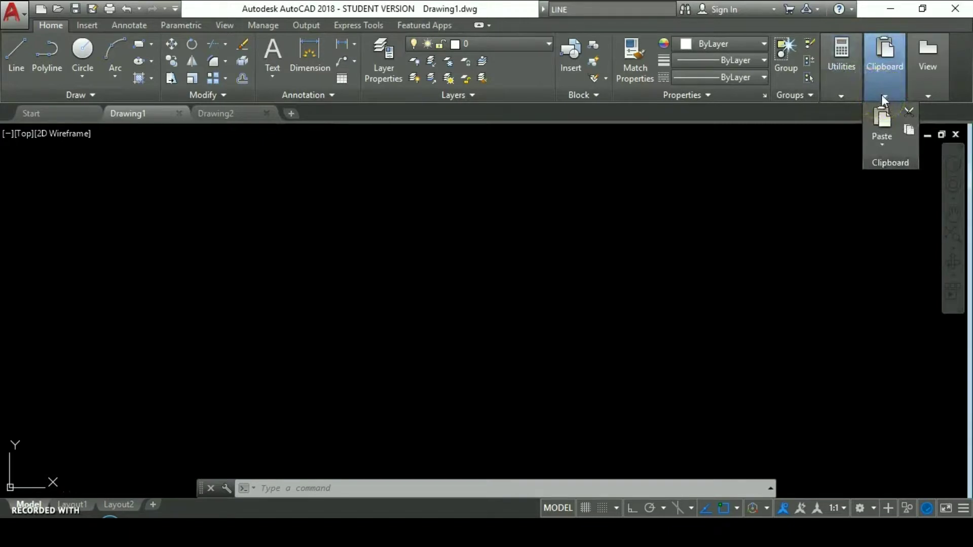
{"action": "left_click", "coordinate": [912, 97]}
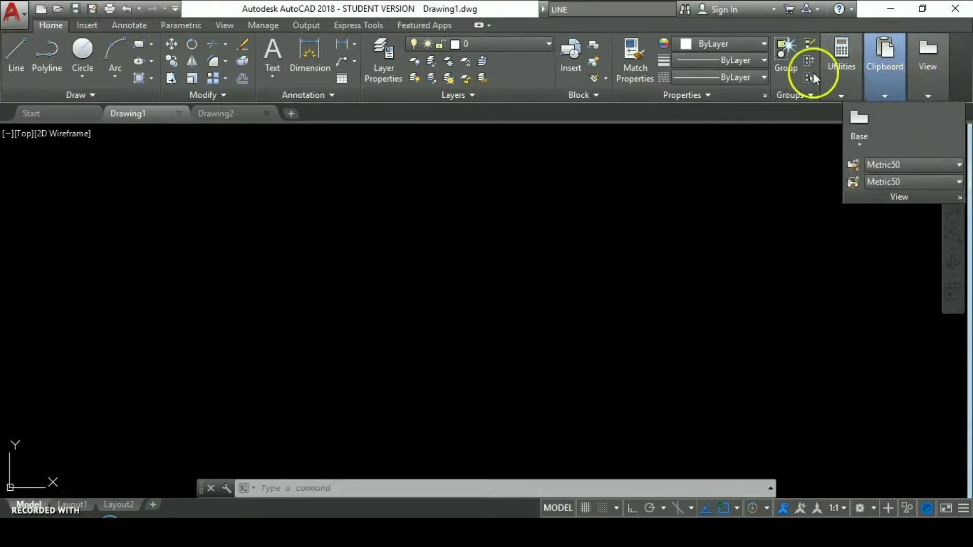
- Hide the View and Utilities panels through the ribbon's Show Panels menu
{"action": "right_click", "coordinate": [960, 73]}
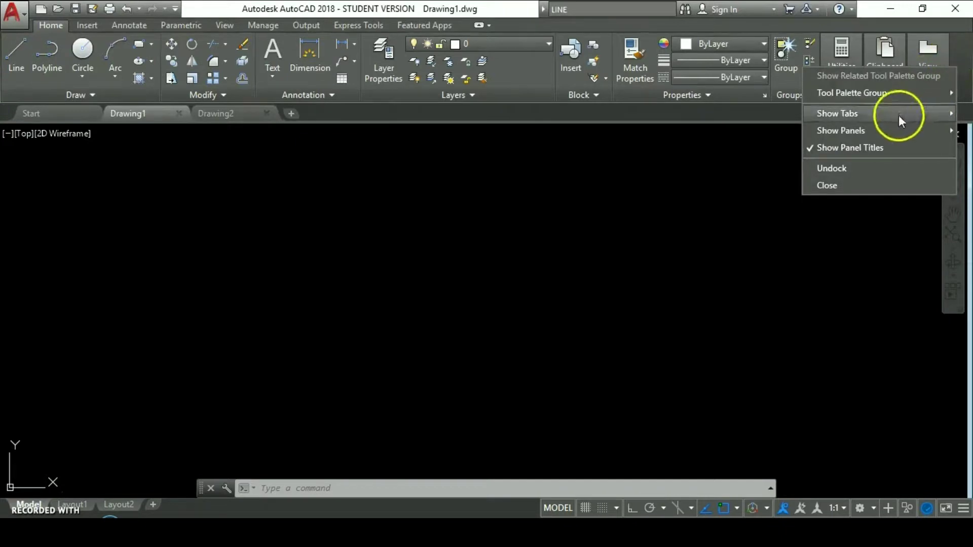
{"action": "mouse_move", "coordinate": [861, 133]}
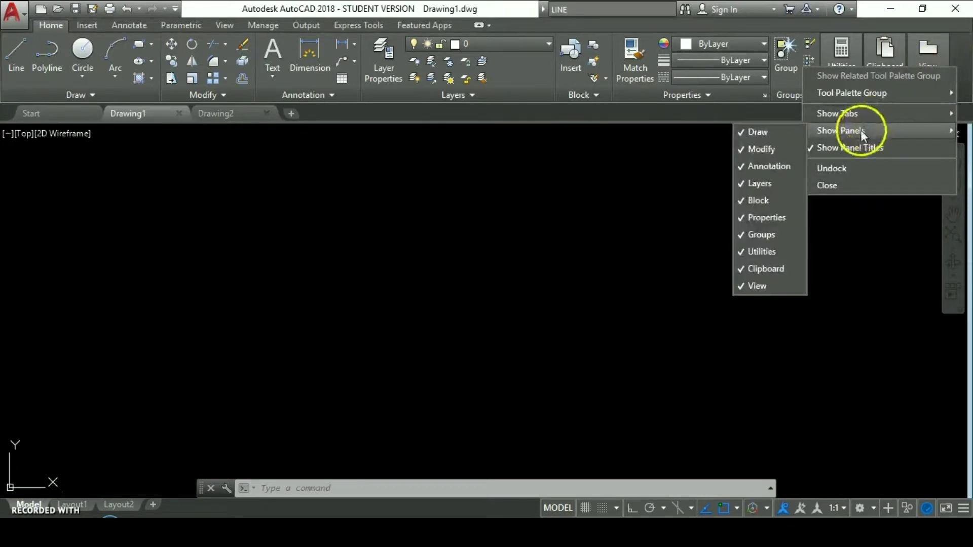
{"action": "left_click", "coordinate": [740, 285]}
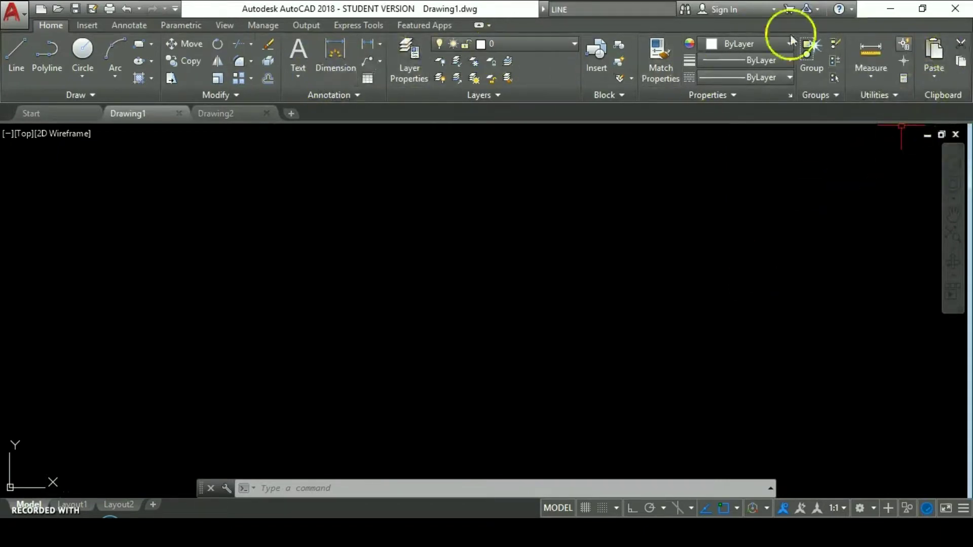
{"action": "left_click", "coordinate": [603, 24]}
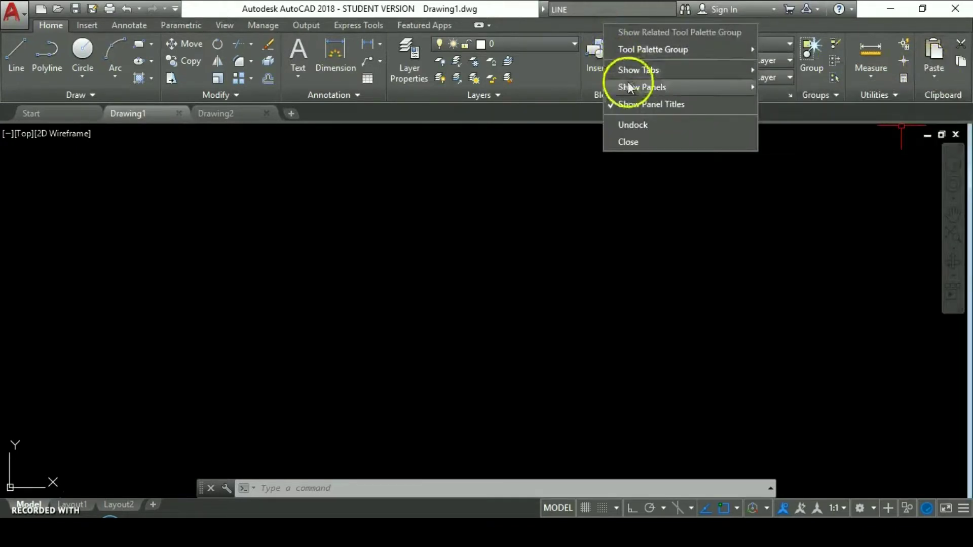
{"action": "mouse_move", "coordinate": [628, 86]}
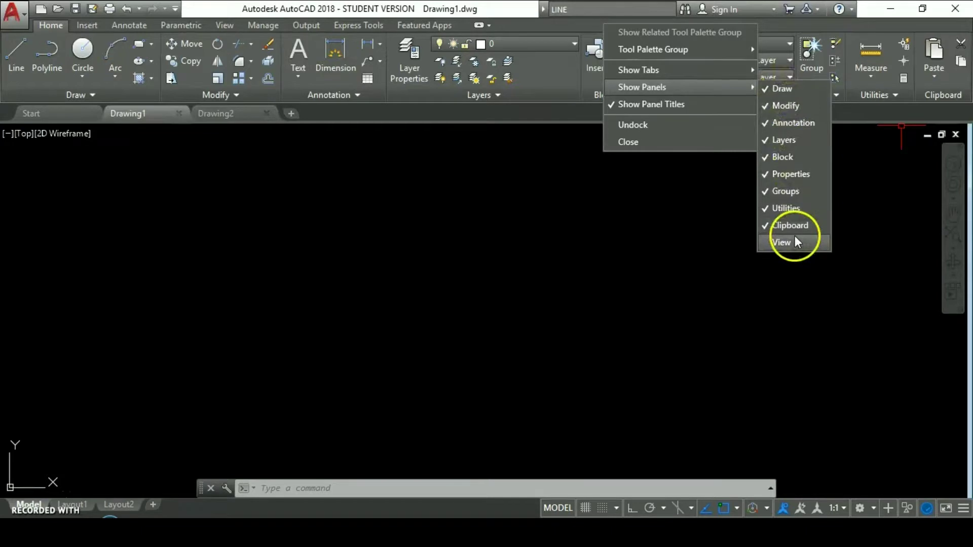
{"action": "left_click", "coordinate": [765, 208]}
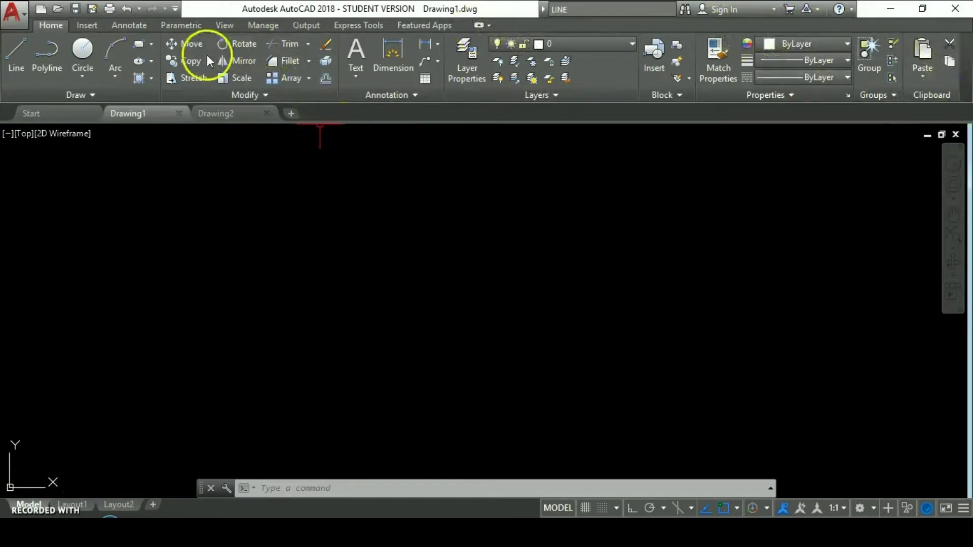
{"action": "left_click", "coordinate": [100, 95]}
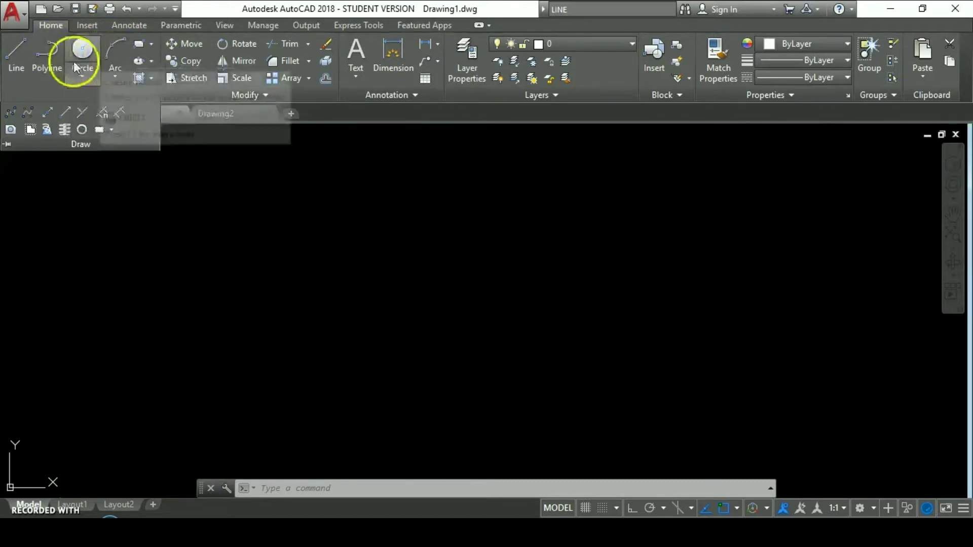
{"action": "left_click", "coordinate": [269, 96]}
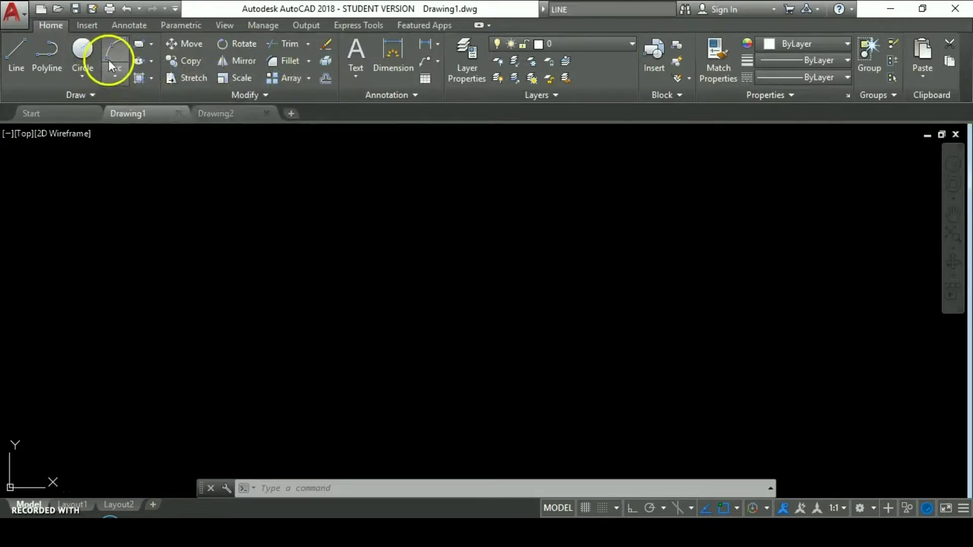
{"action": "left_click", "coordinate": [83, 76]}
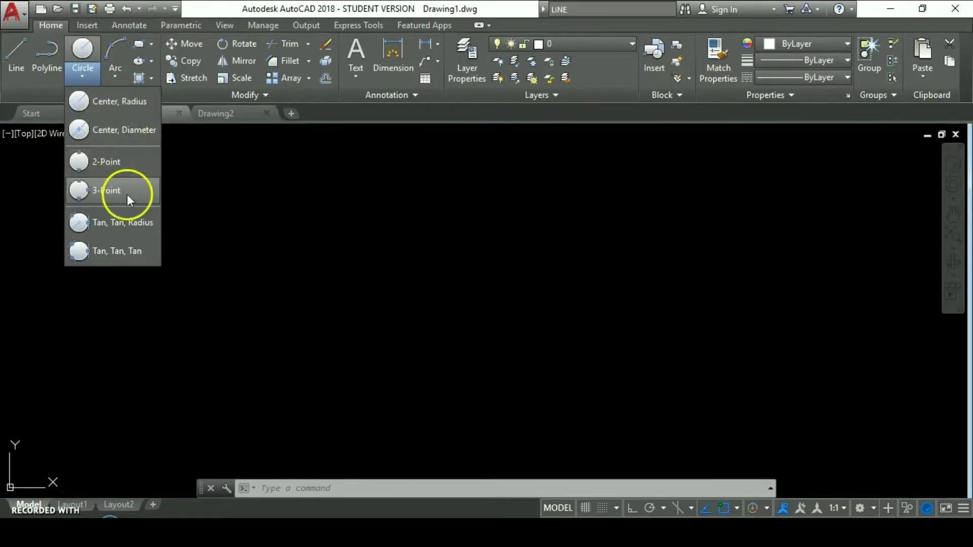
{"action": "left_click", "coordinate": [150, 43]}
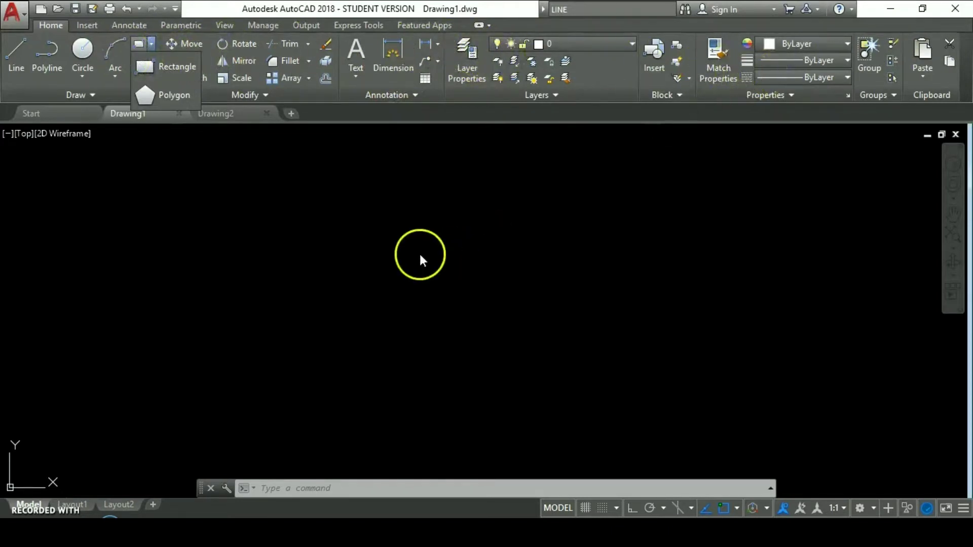
{"action": "left_click", "coordinate": [50, 482]}
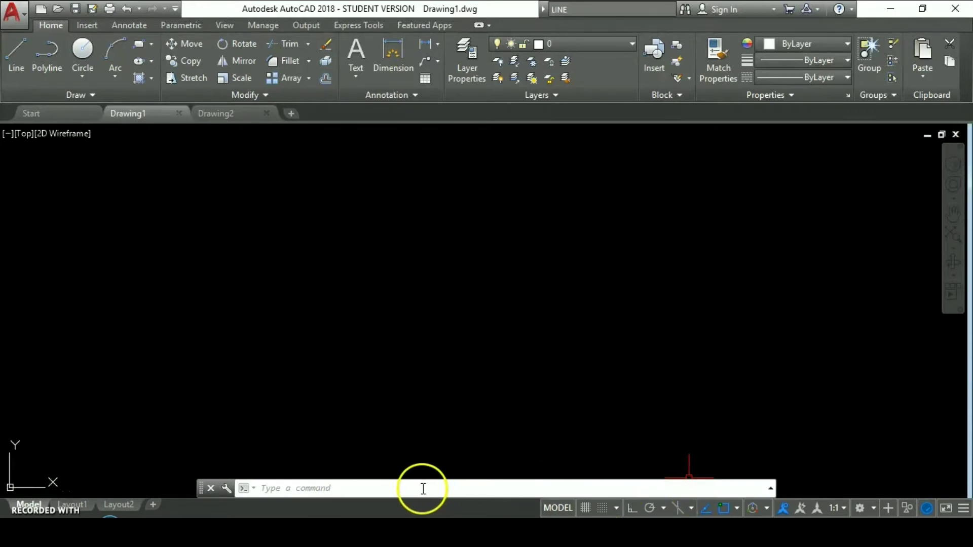
{"action": "left_click", "coordinate": [340, 489]}
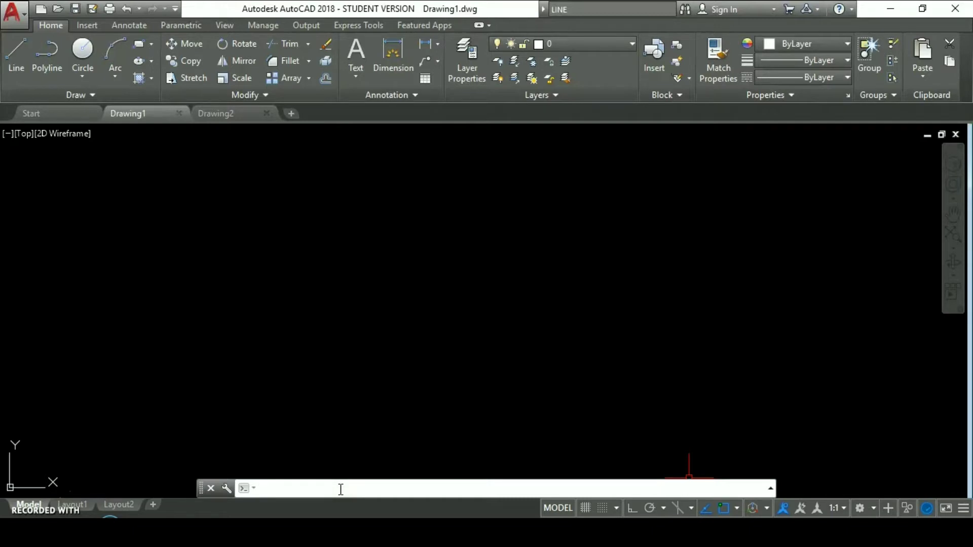
{"action": "left_click", "coordinate": [341, 484]}
{"action": "left_click", "coordinate": [138, 120]}
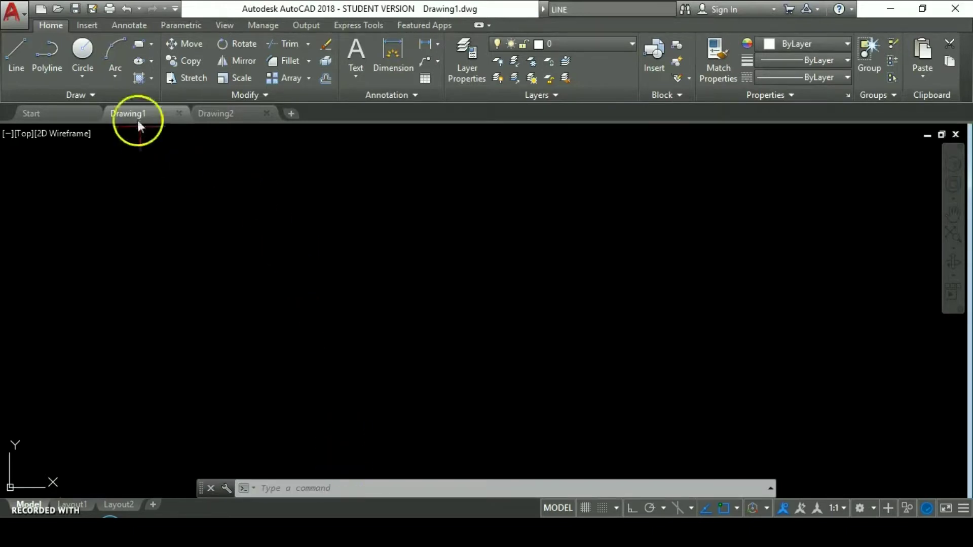
- Start a line and place the zigzag's first four vertices
{"action": "left_click", "coordinate": [14, 54]}
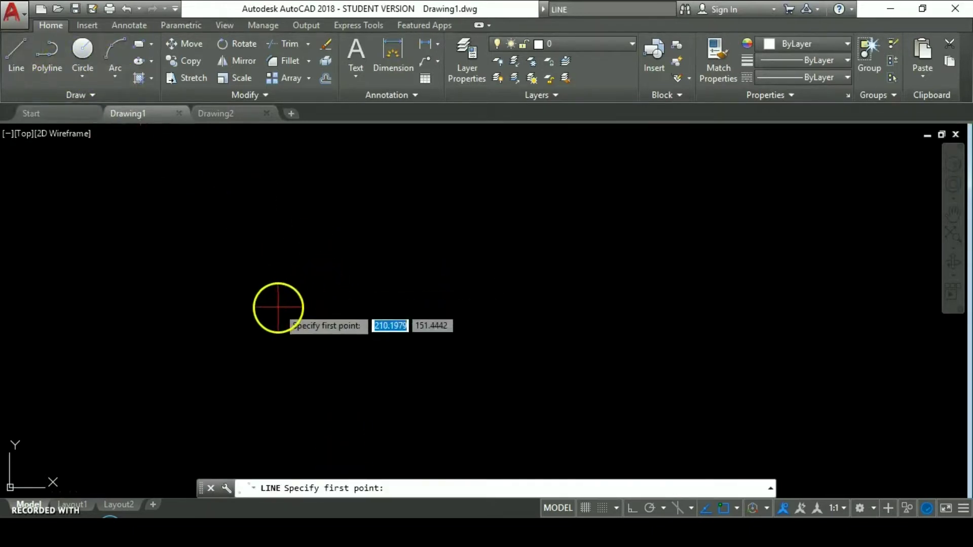
{"action": "left_click", "coordinate": [285, 347]}
{"action": "left_click", "coordinate": [362, 262]}
{"action": "left_click", "coordinate": [440, 323]}
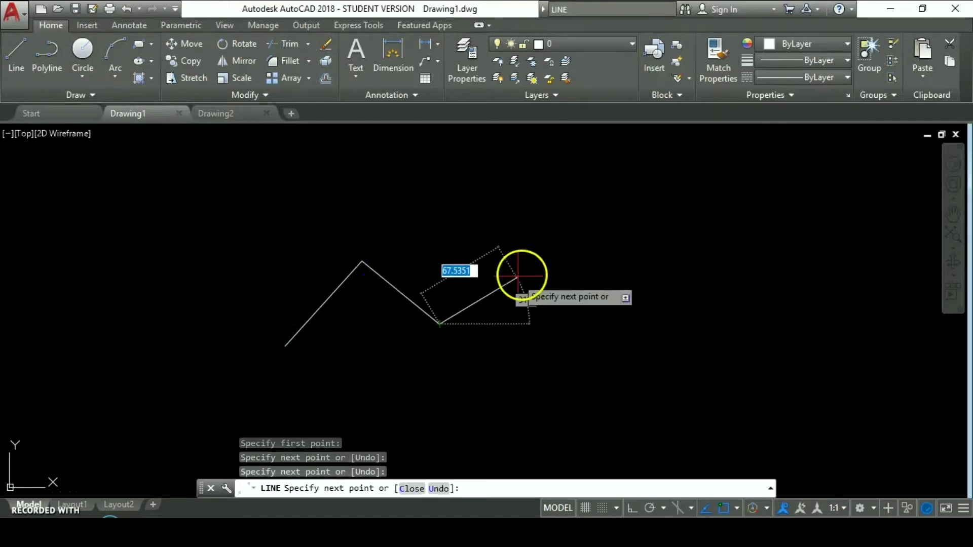
{"action": "left_click", "coordinate": [540, 257]}
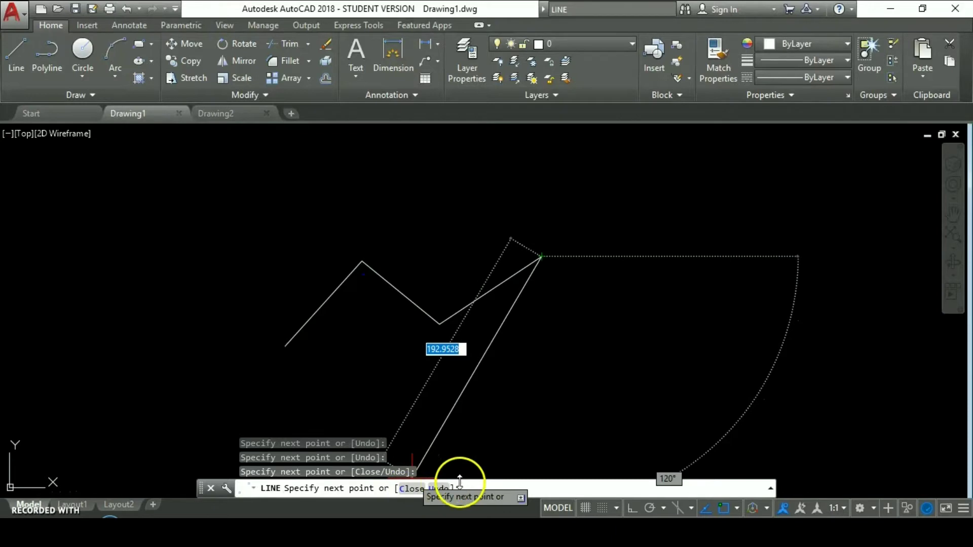
- Add three more segments toward the lower right and end the line command
{"action": "left_click", "coordinate": [563, 351]}
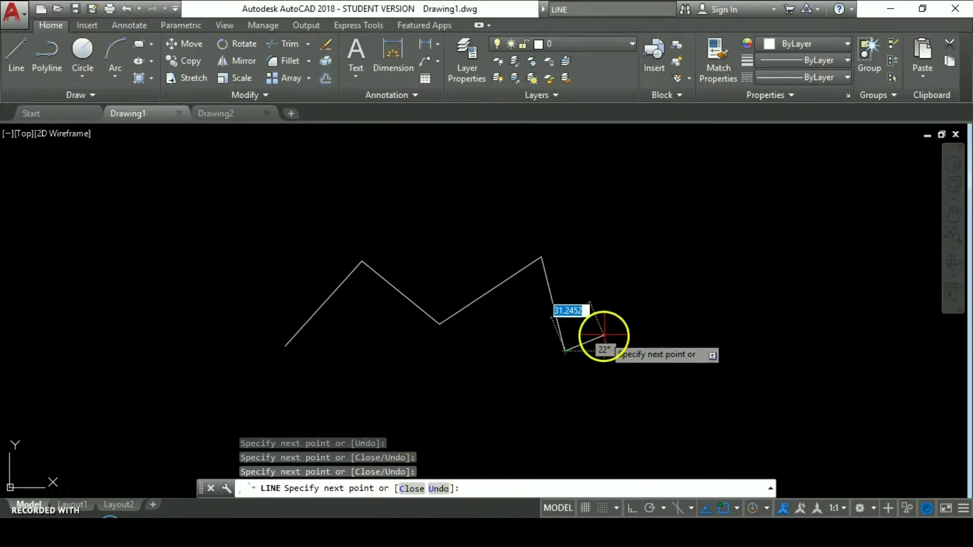
{"action": "left_click", "coordinate": [634, 320]}
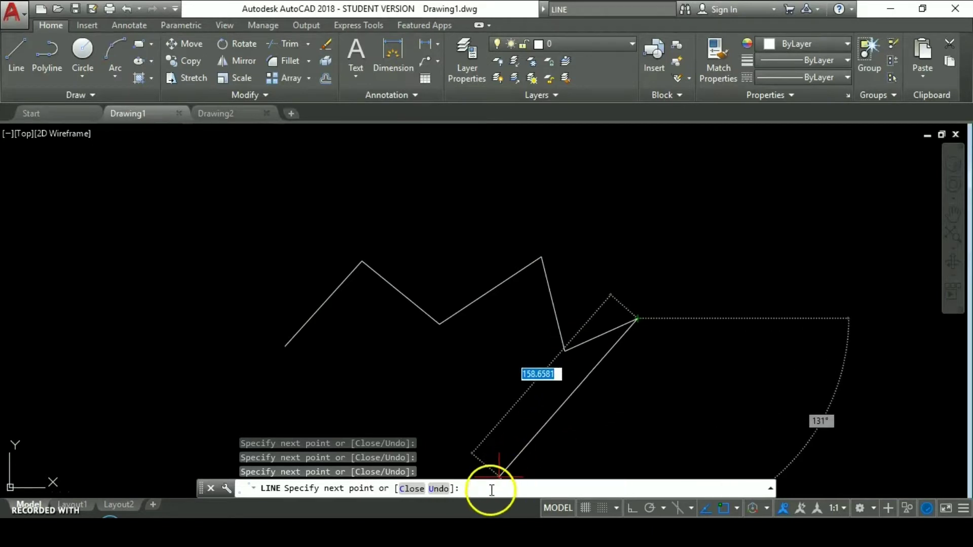
{"action": "left_click", "coordinate": [589, 404]}
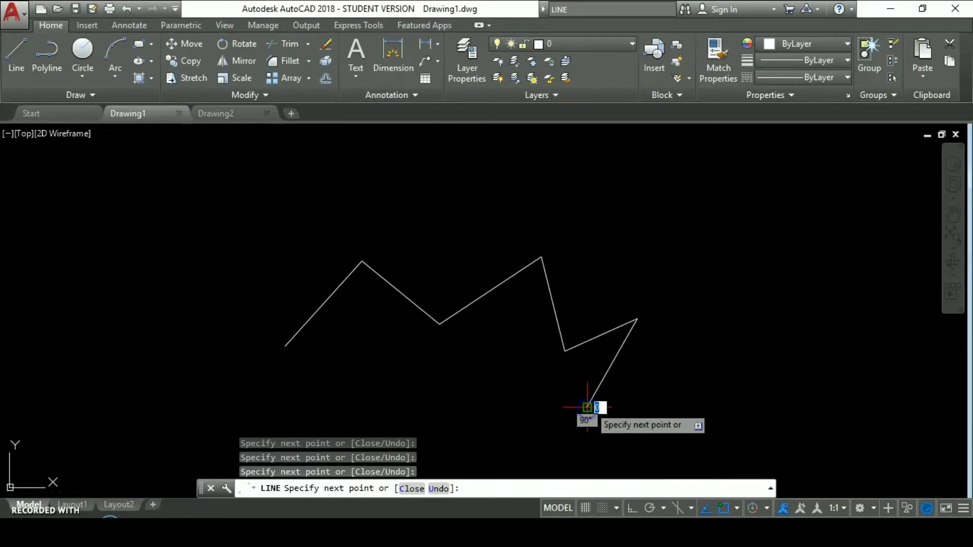
{"action": "key", "text": "Escape"}
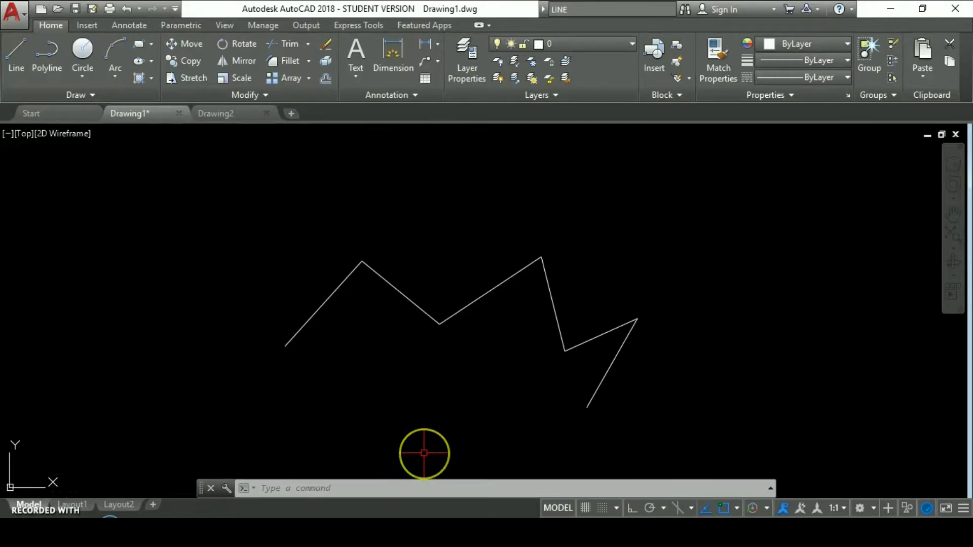
{"action": "key", "text": "F2"}
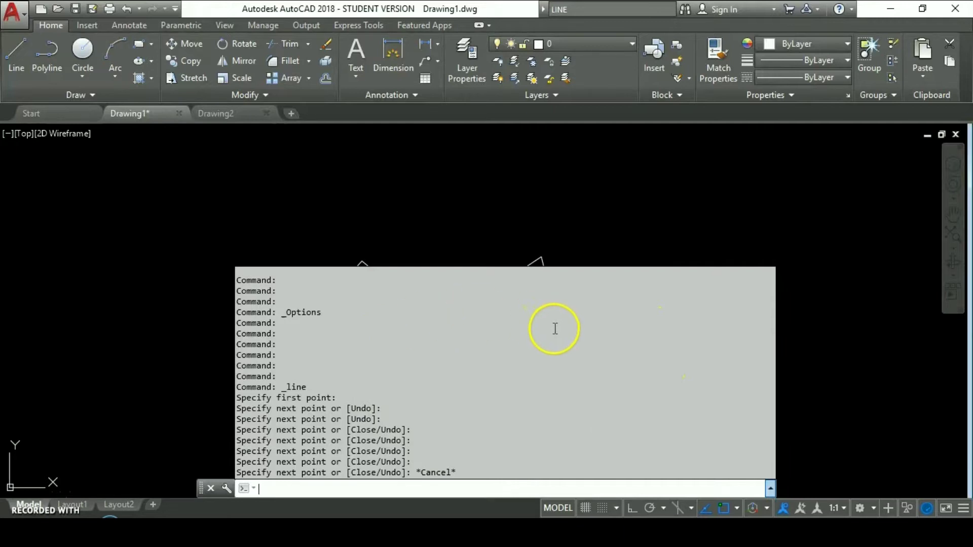
{"action": "scroll", "coordinate": [540, 354], "scroll_direction": "up", "scroll_amount": 1}
{"action": "scroll", "coordinate": [550, 368], "scroll_direction": "down", "scroll_amount": 1}
{"action": "scroll", "coordinate": [556, 375], "scroll_direction": "up", "scroll_amount": 1}
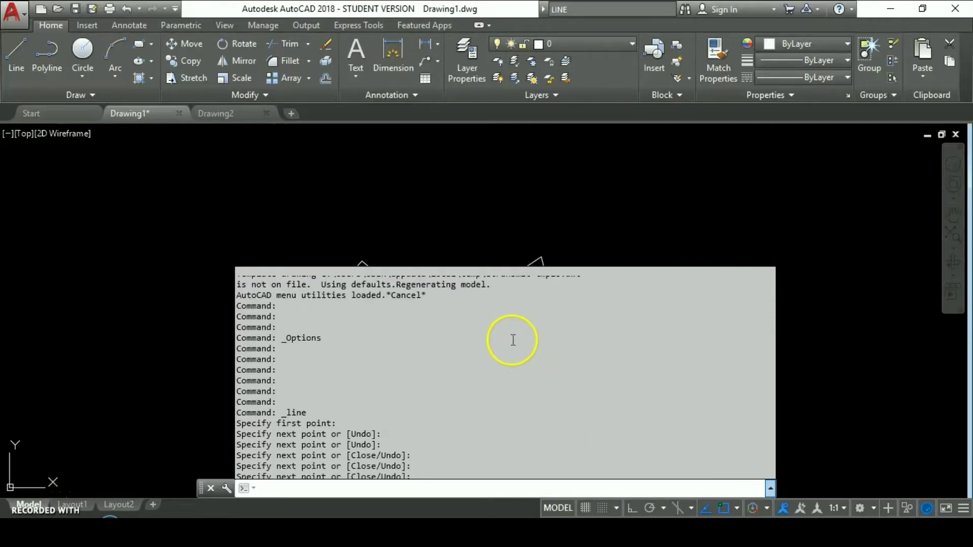
{"action": "scroll", "coordinate": [509, 355], "scroll_direction": "down", "scroll_amount": 1}
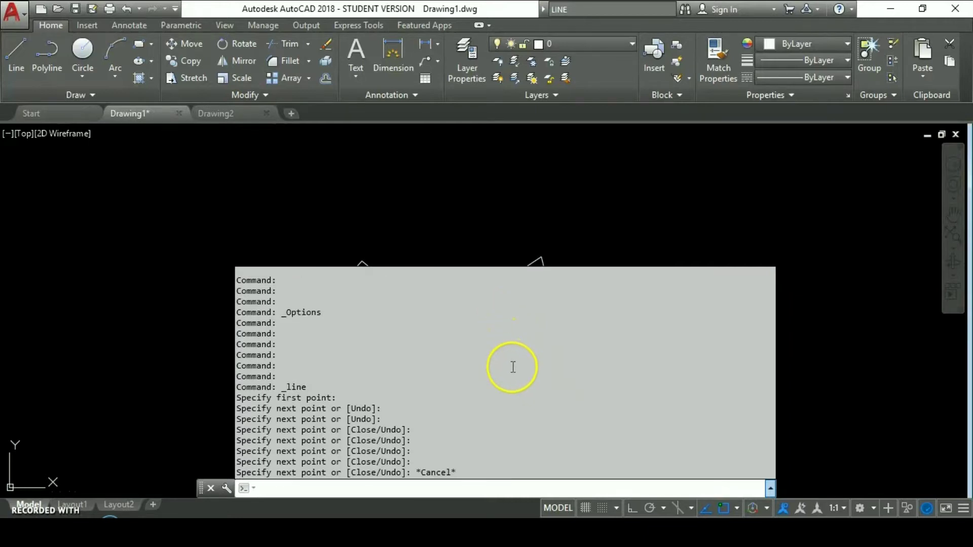
{"action": "scroll", "coordinate": [512, 366], "scroll_direction": "up", "scroll_amount": 1}
{"action": "scroll", "coordinate": [512, 370], "scroll_direction": "down", "scroll_amount": 1}
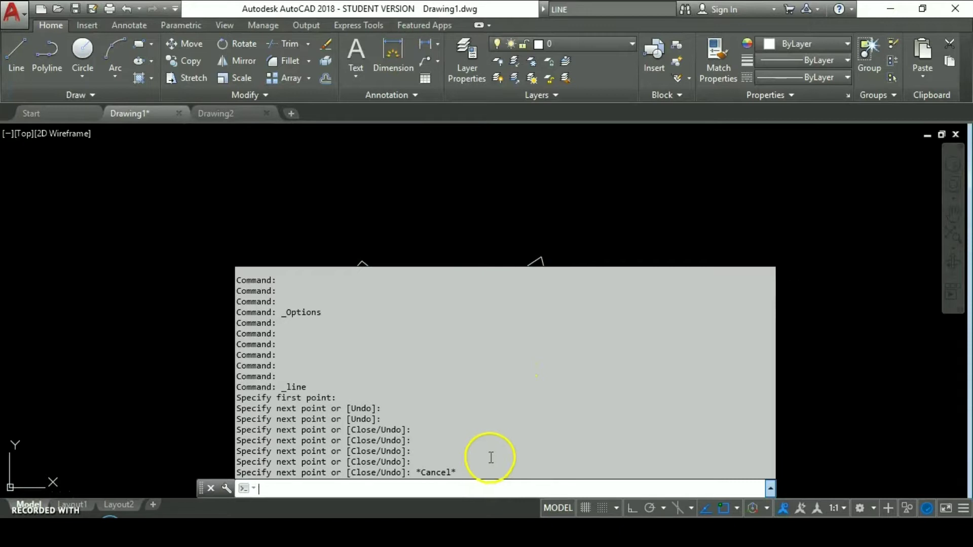
{"action": "key", "text": "F2"}
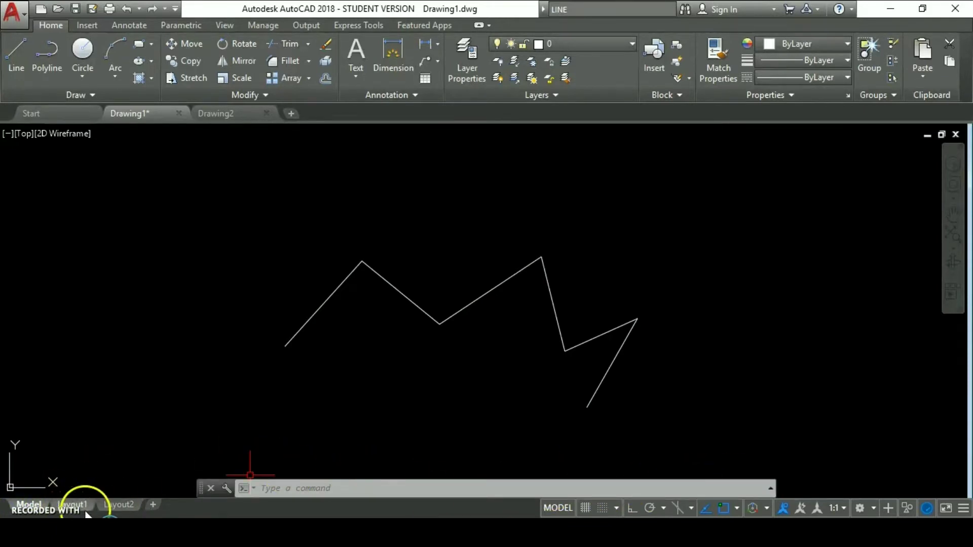
{"action": "mouse_move", "coordinate": [114, 503]}
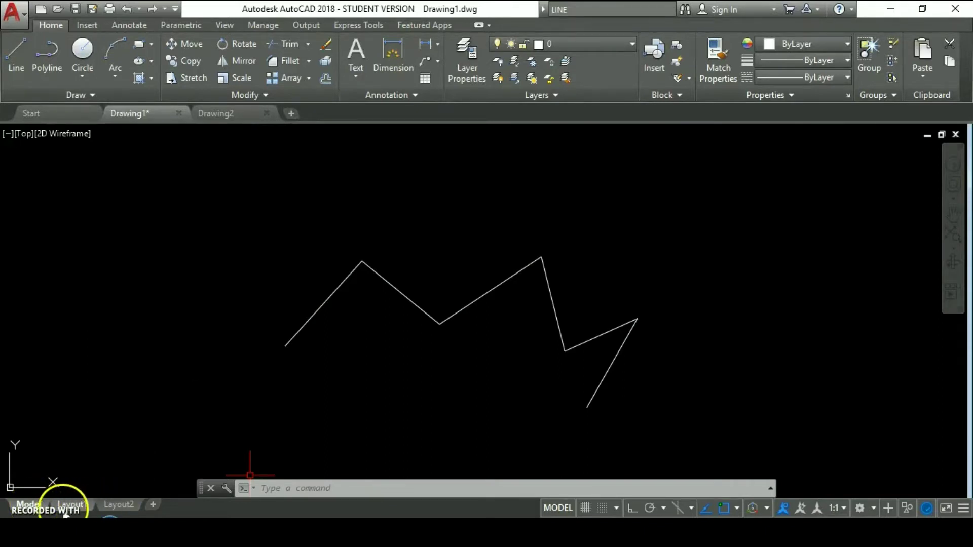
- Preview the Layout1 paper sheet, then return to model space
{"action": "mouse_move", "coordinate": [67, 512]}
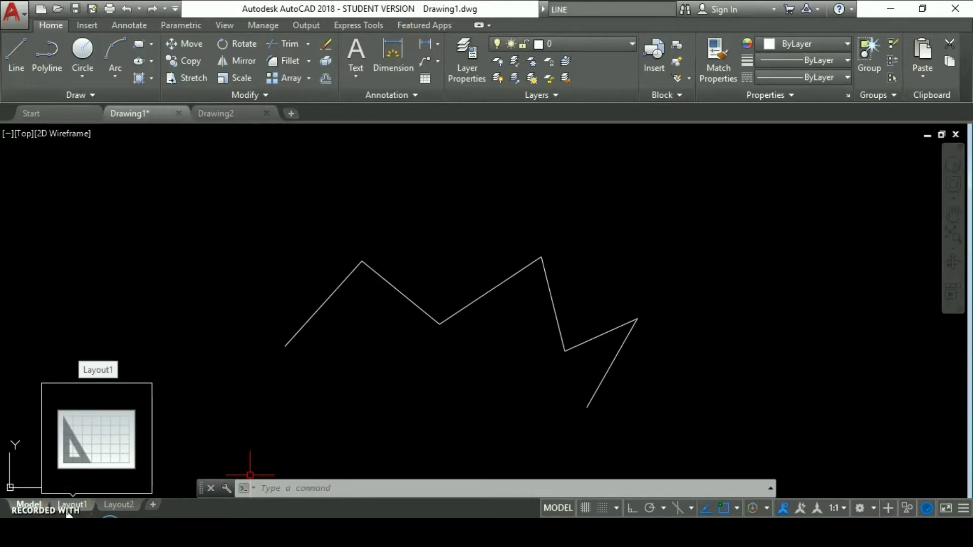
{"action": "left_click", "coordinate": [71, 504]}
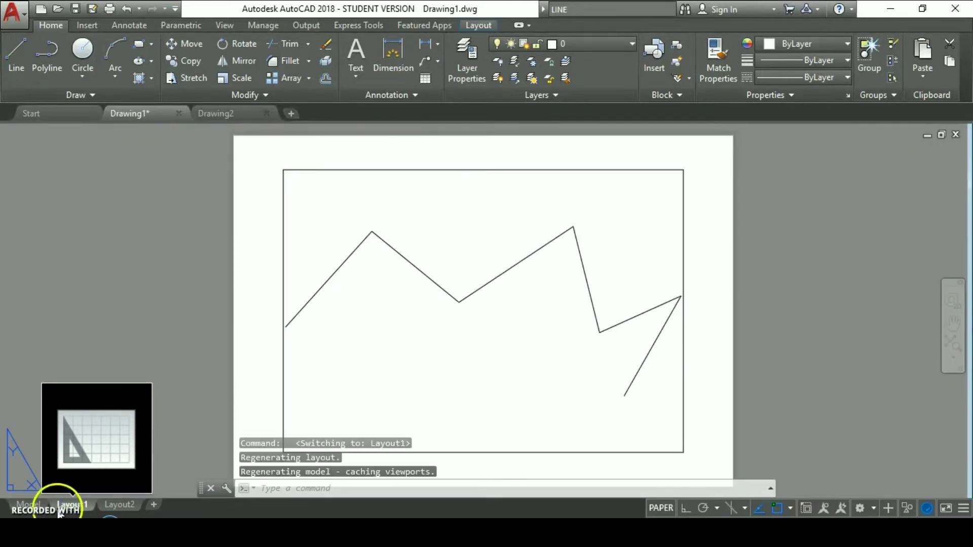
{"action": "left_click", "coordinate": [29, 505]}
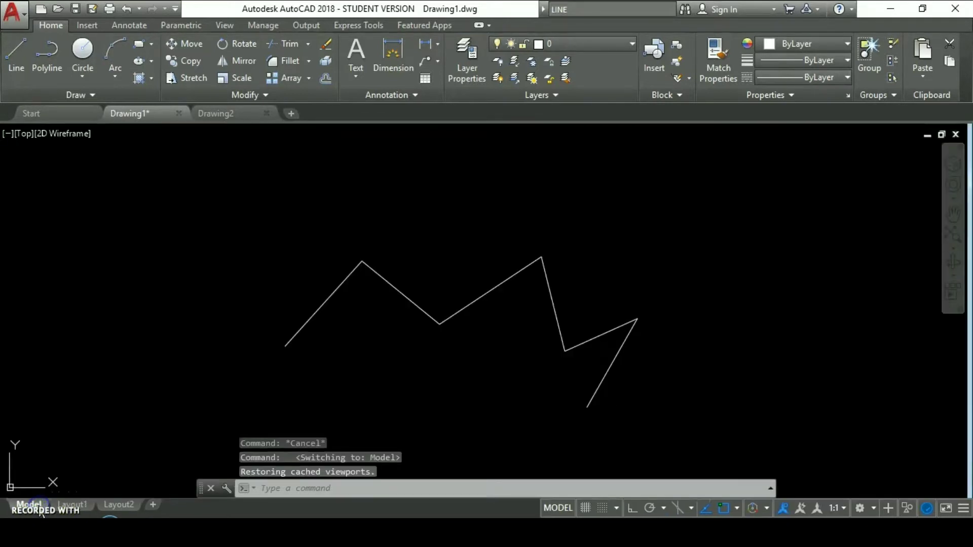
- View Layout2, add a new Layout3, then go back to the Model tab
{"action": "left_click", "coordinate": [116, 505]}
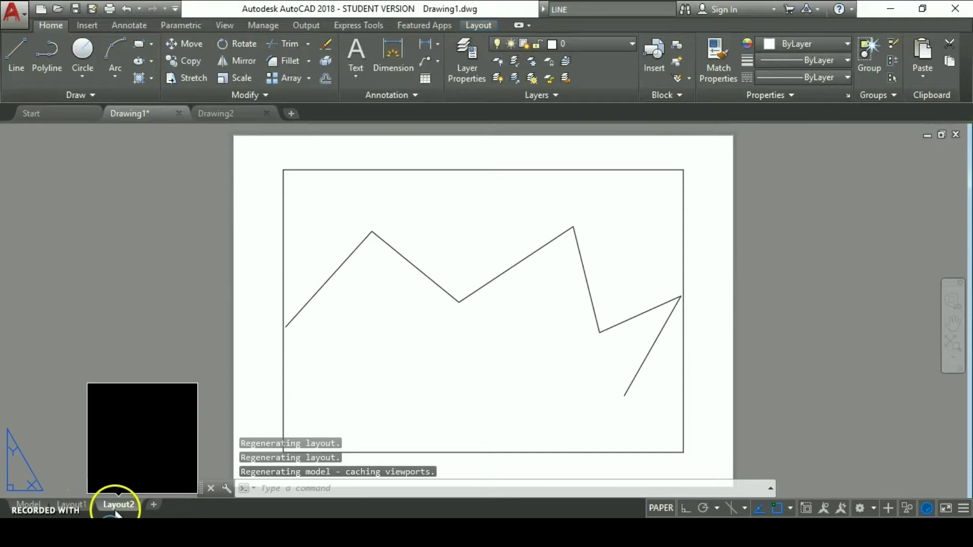
{"action": "left_click", "coordinate": [152, 505]}
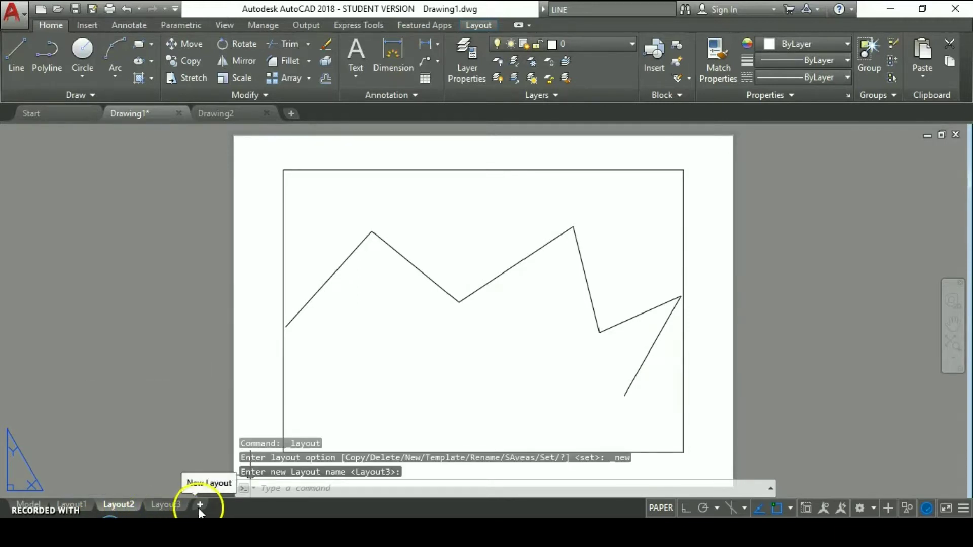
{"action": "left_click", "coordinate": [32, 505]}
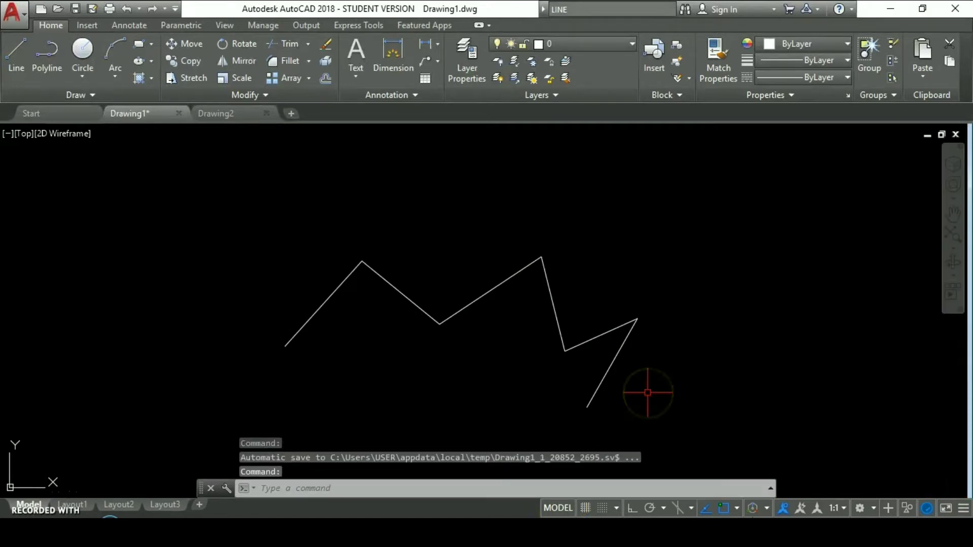
{"action": "left_click", "coordinate": [626, 402]}
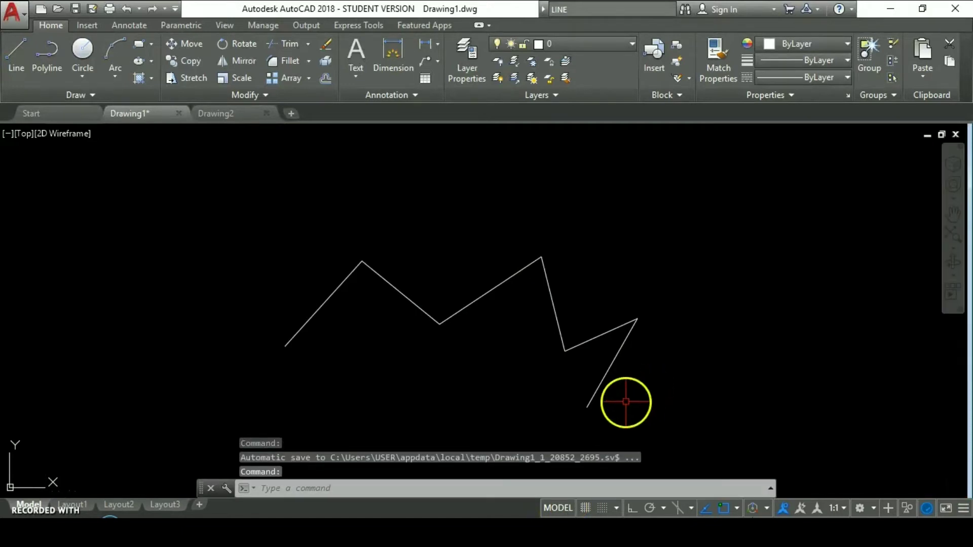
{"action": "left_click", "coordinate": [586, 507]}
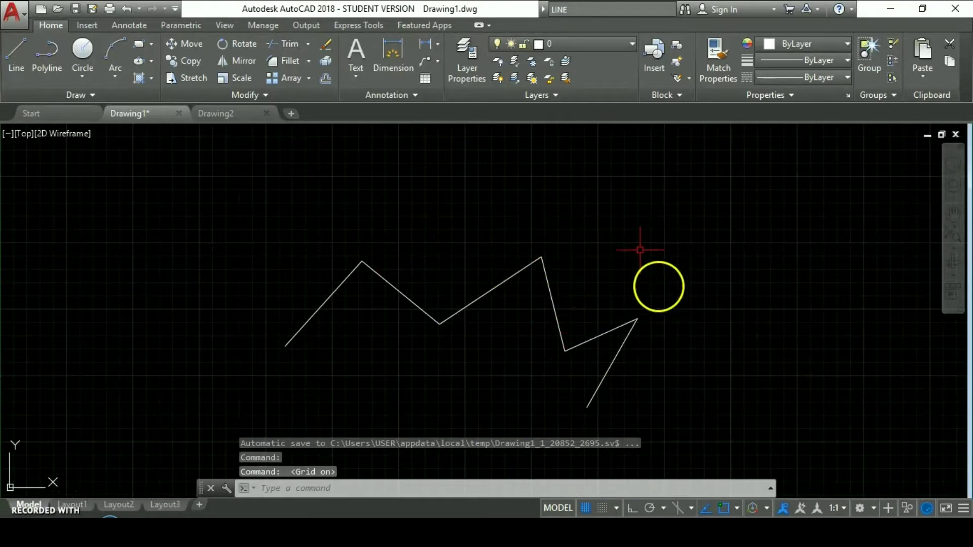
{"action": "left_click", "coordinate": [585, 507]}
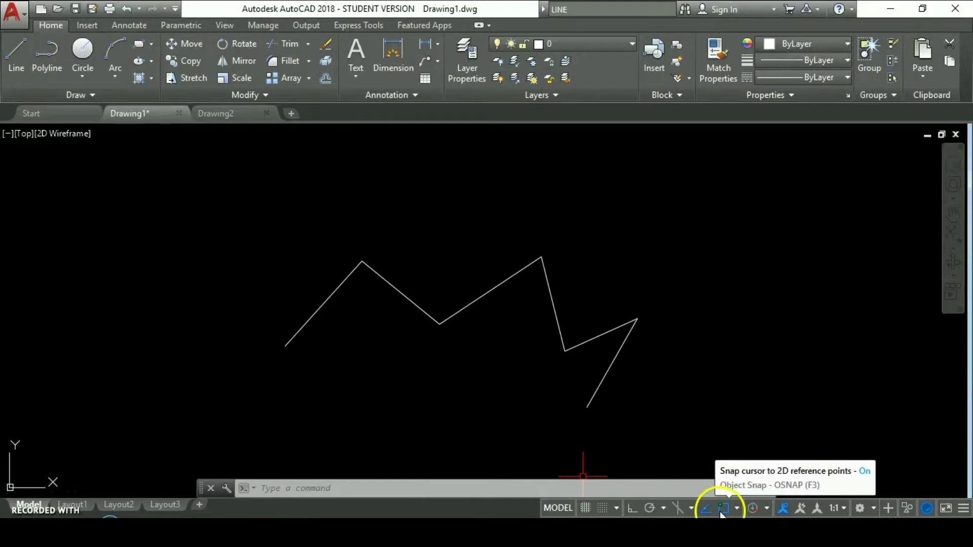
{"action": "left_click", "coordinate": [767, 504]}
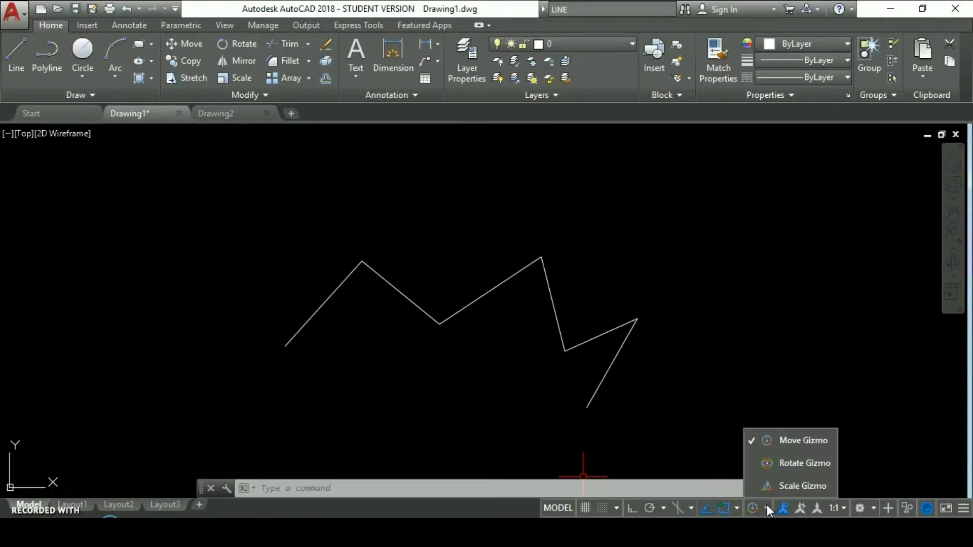
{"action": "left_click", "coordinate": [767, 504]}
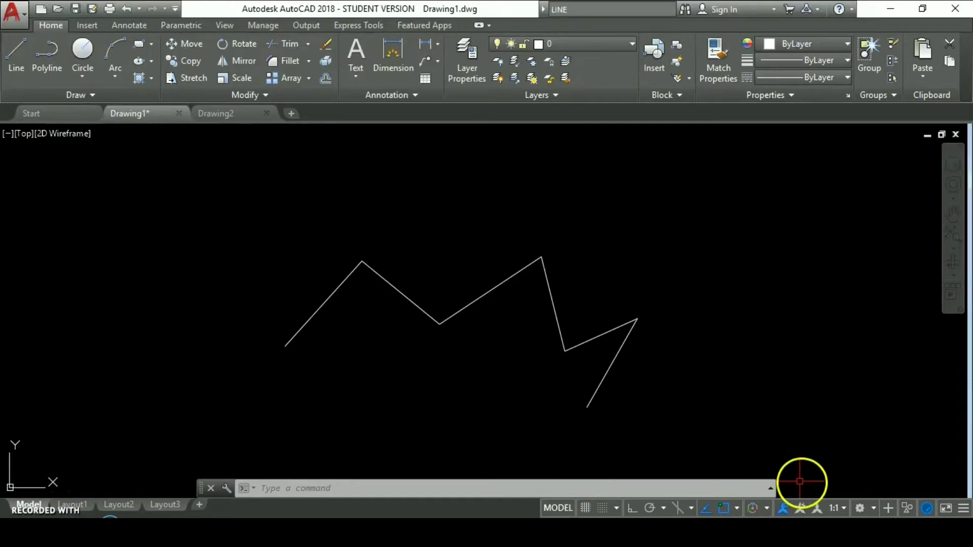
{"action": "left_click", "coordinate": [844, 509]}
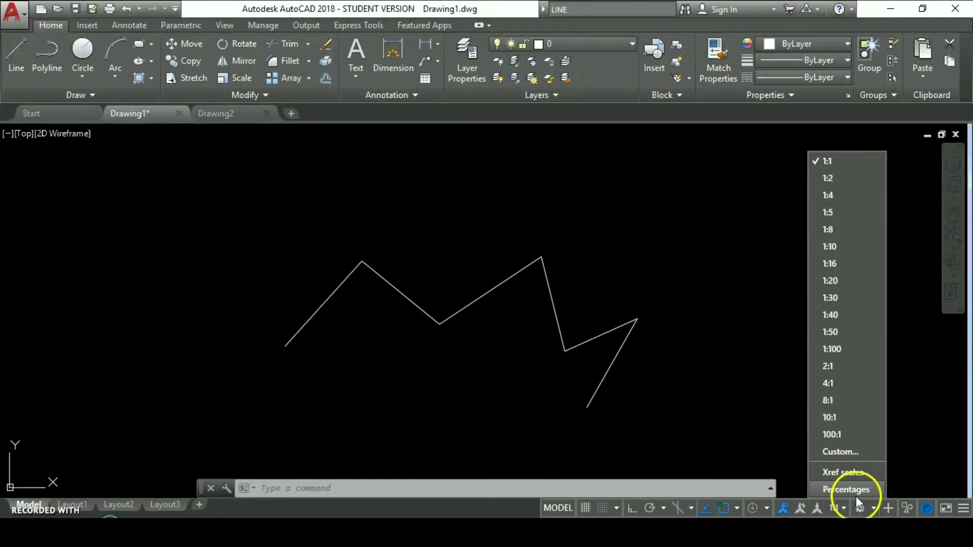
{"action": "left_click", "coordinate": [871, 509]}
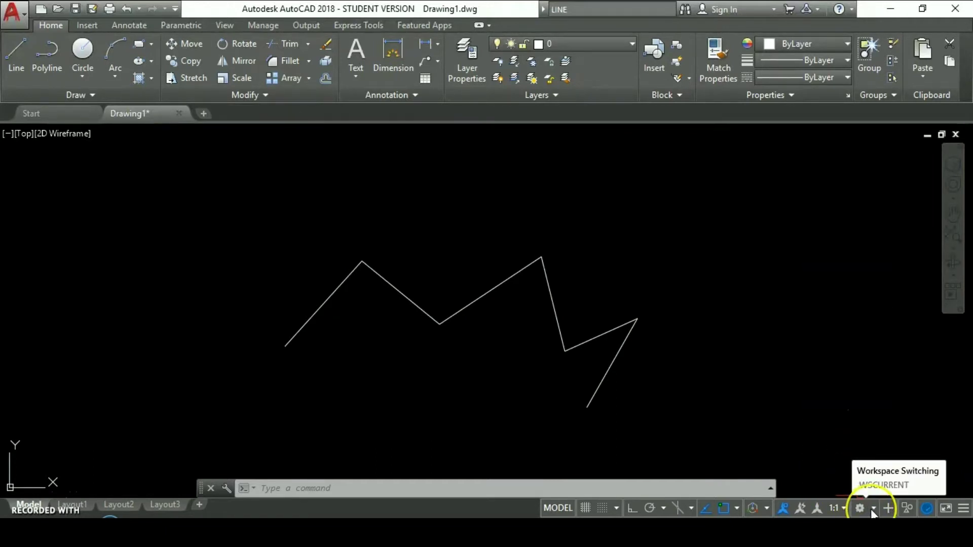
- Cycle the workspace through 3D Basics and 3D Modeling, ending on Drafting & Annotation
{"action": "left_click", "coordinate": [873, 508]}
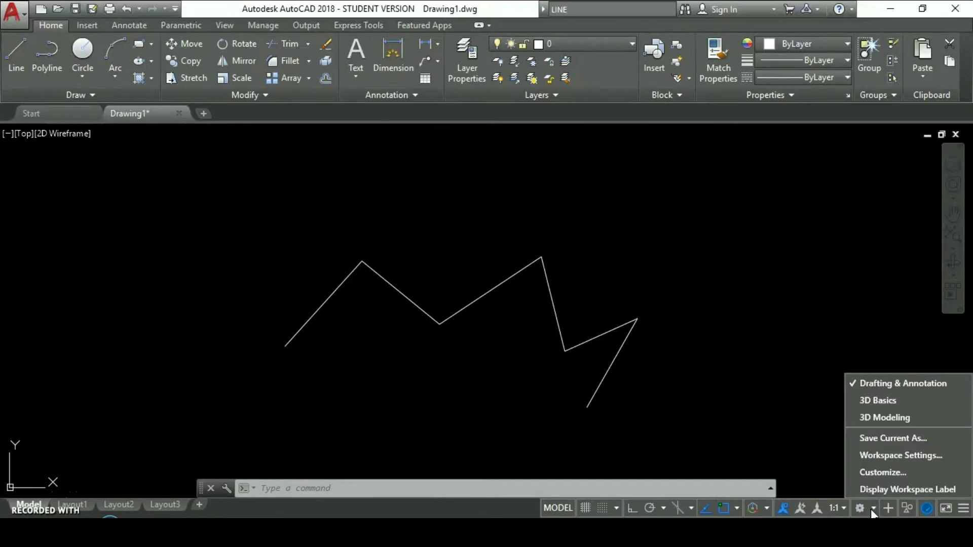
{"action": "left_click", "coordinate": [880, 401]}
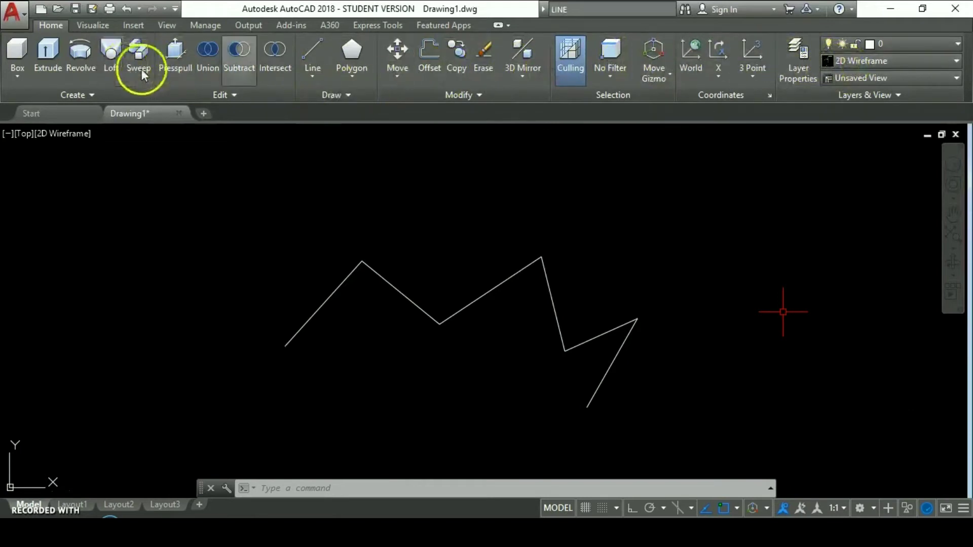
{"action": "left_click", "coordinate": [874, 509]}
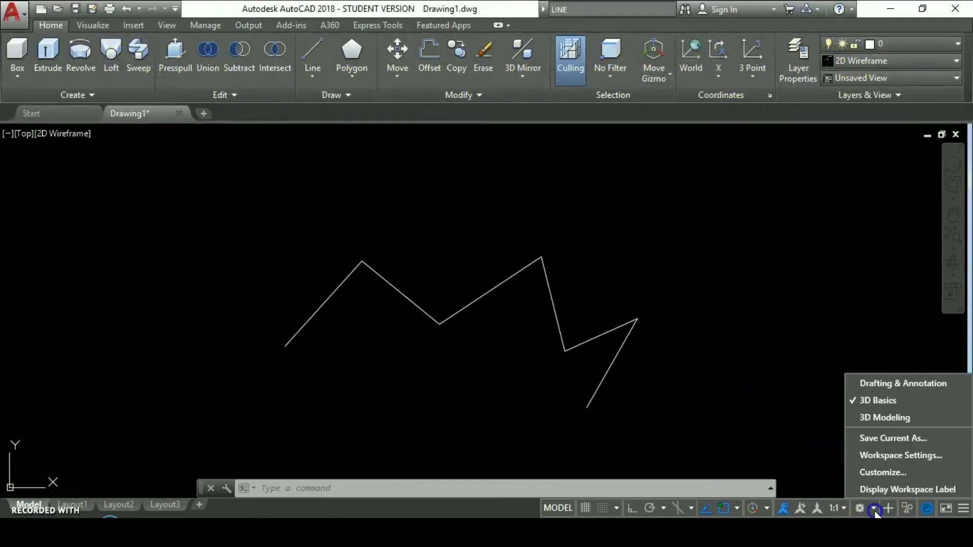
{"action": "left_click", "coordinate": [883, 417]}
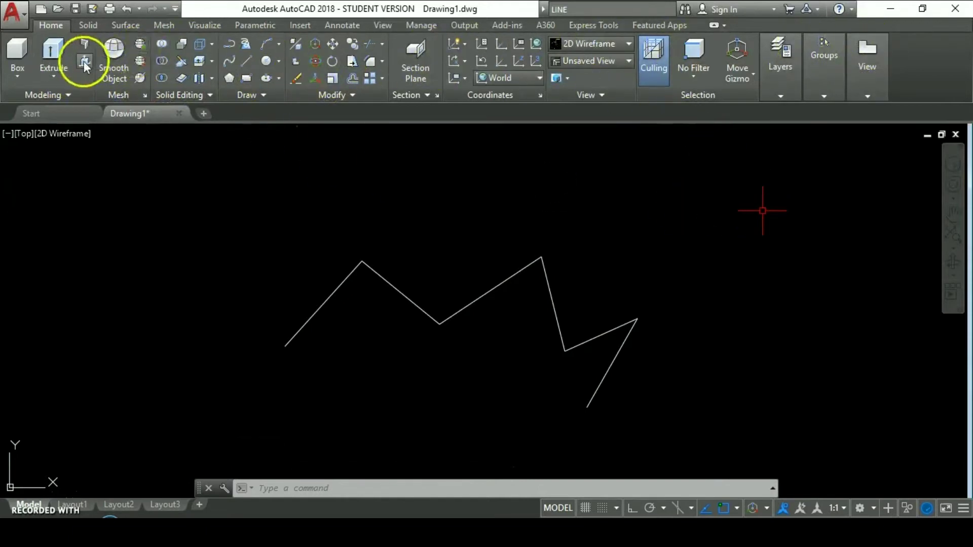
{"action": "left_click", "coordinate": [873, 510]}
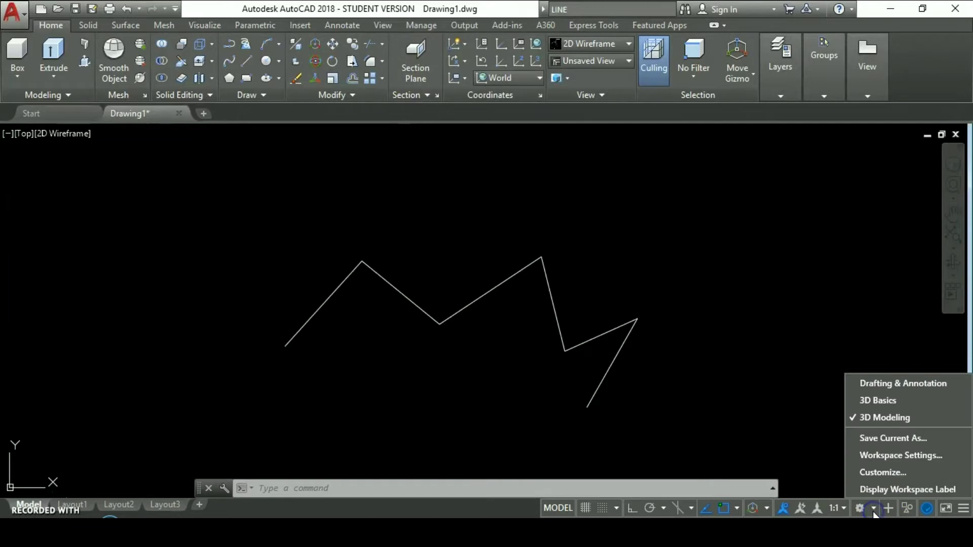
{"action": "left_click", "coordinate": [876, 384]}
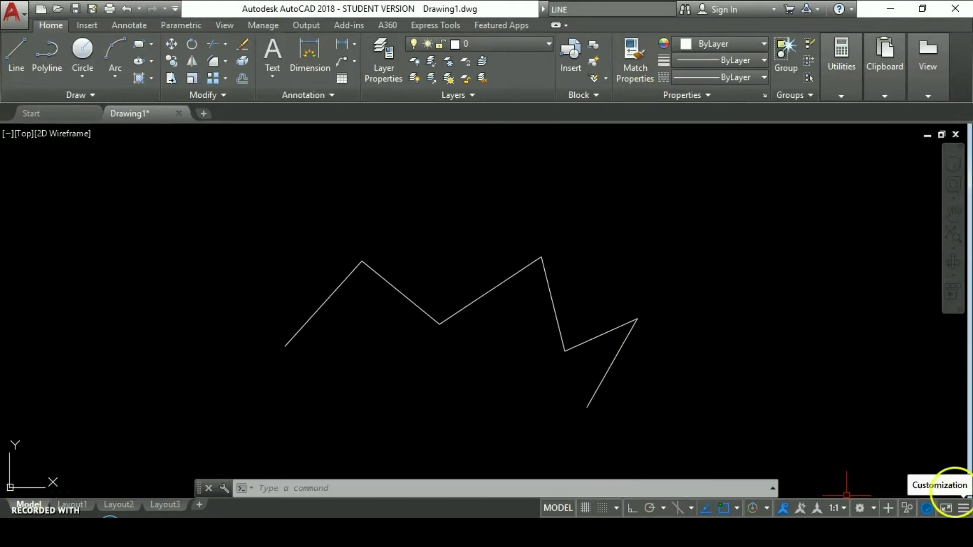
{"action": "left_click", "coordinate": [963, 508]}
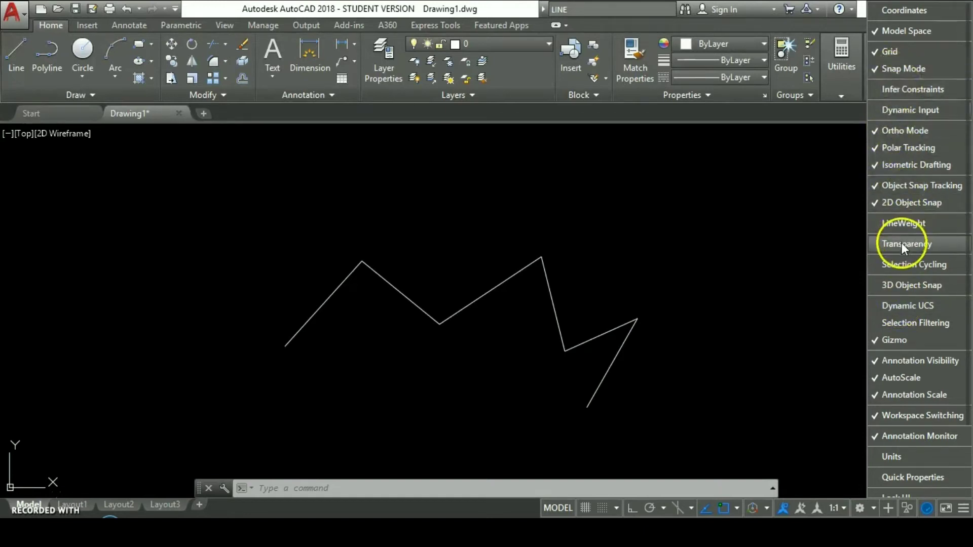
{"action": "left_click", "coordinate": [873, 241]}
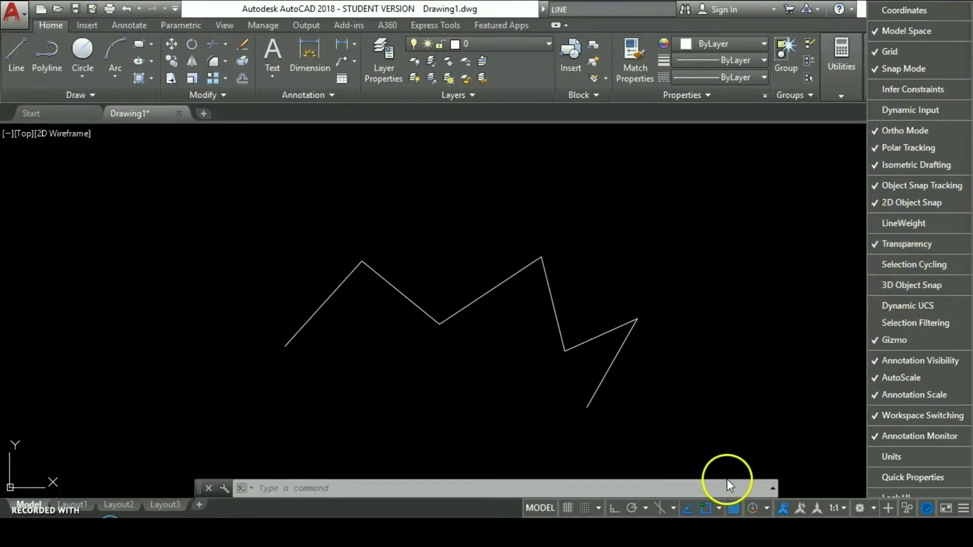
{"action": "left_click", "coordinate": [734, 512]}
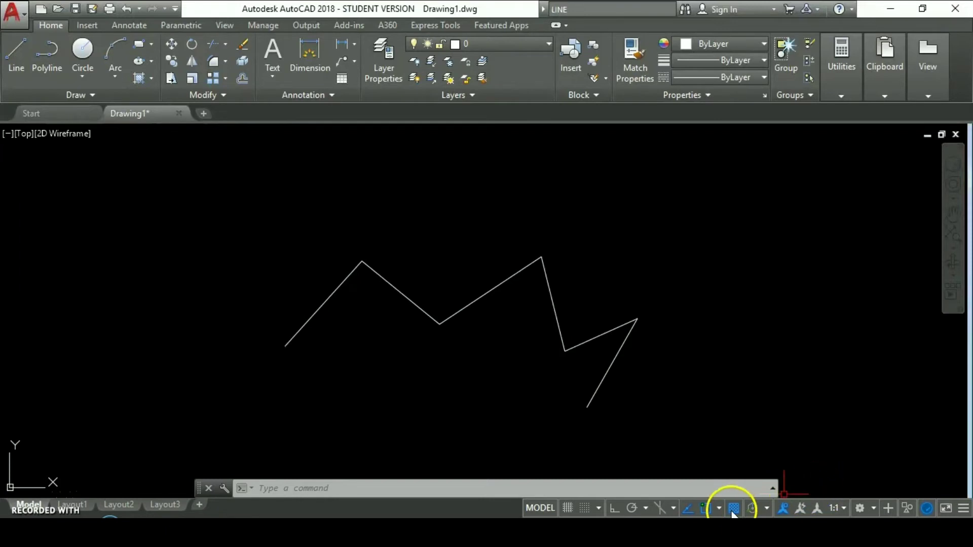
{"action": "left_click", "coordinate": [963, 509]}
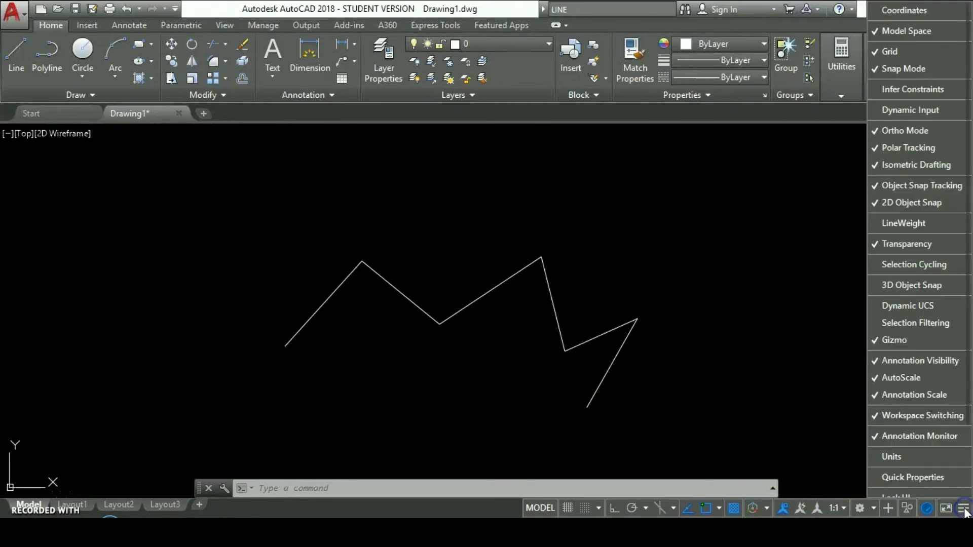
{"action": "left_click", "coordinate": [873, 243]}
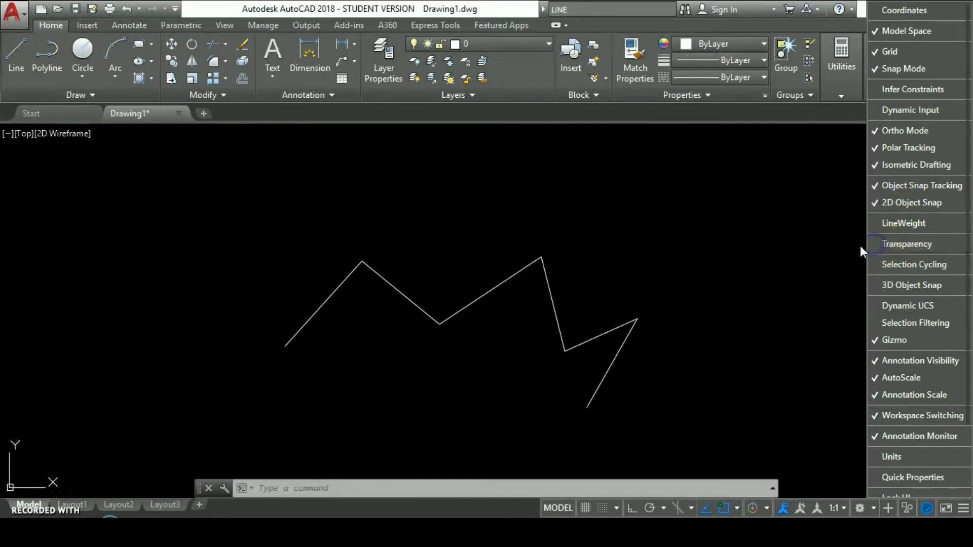
{"action": "left_click", "coordinate": [28, 502]}
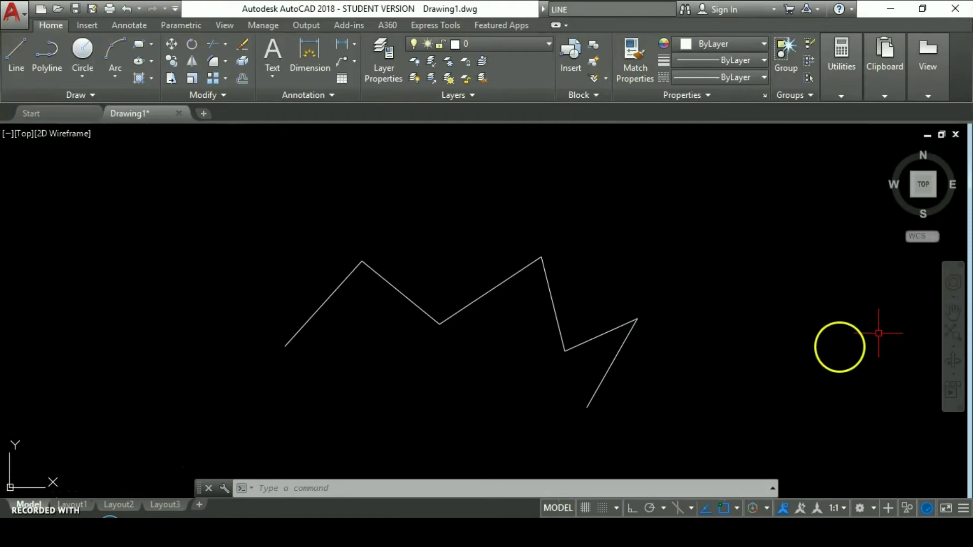
- Pan the zigzag up and right, then zoom to its extents
{"action": "left_click", "coordinate": [953, 316]}
{"action": "mouse_move", "coordinate": [549, 310]}
{"action": "left_mouse_down"}
{"action": "mouse_move", "coordinate": [542, 229]}
{"action": "mouse_move", "coordinate": [373, 230]}
{"action": "mouse_move", "coordinate": [569, 243]}
{"action": "mouse_move", "coordinate": [527, 215]}
{"action": "mouse_move", "coordinate": [499, 248]}
{"action": "left_mouse_up"}
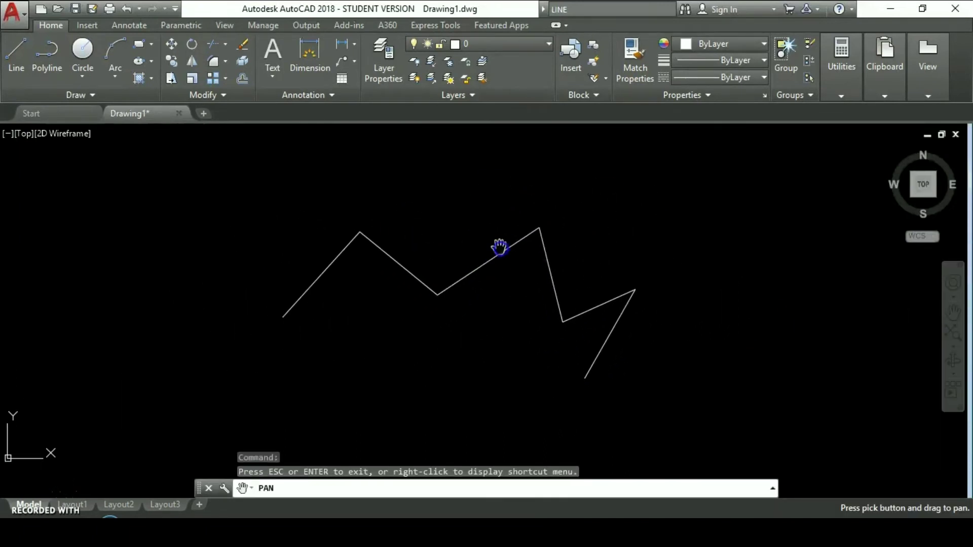
{"action": "left_click", "coordinate": [951, 334]}
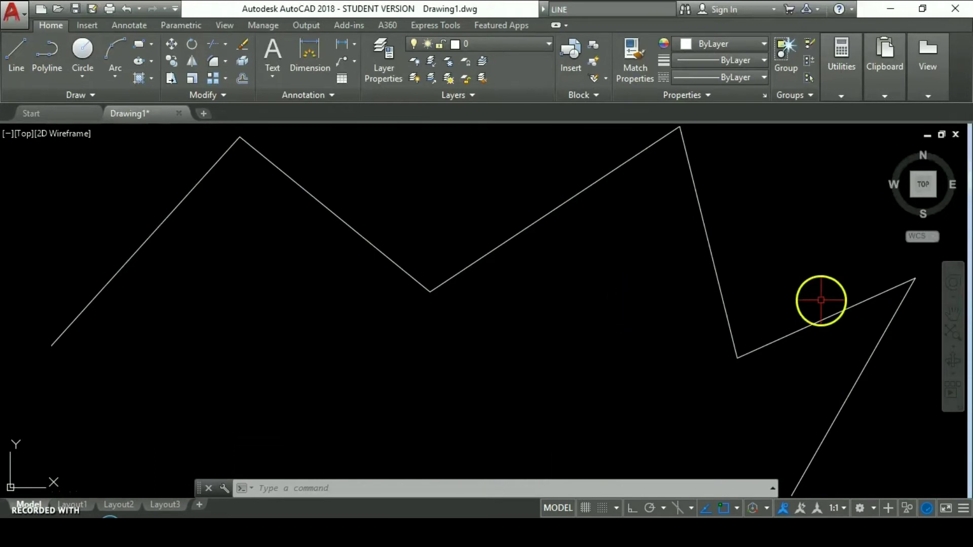
- Orbit the zigzag into a tilted 3D view
{"action": "left_click", "coordinate": [943, 356]}
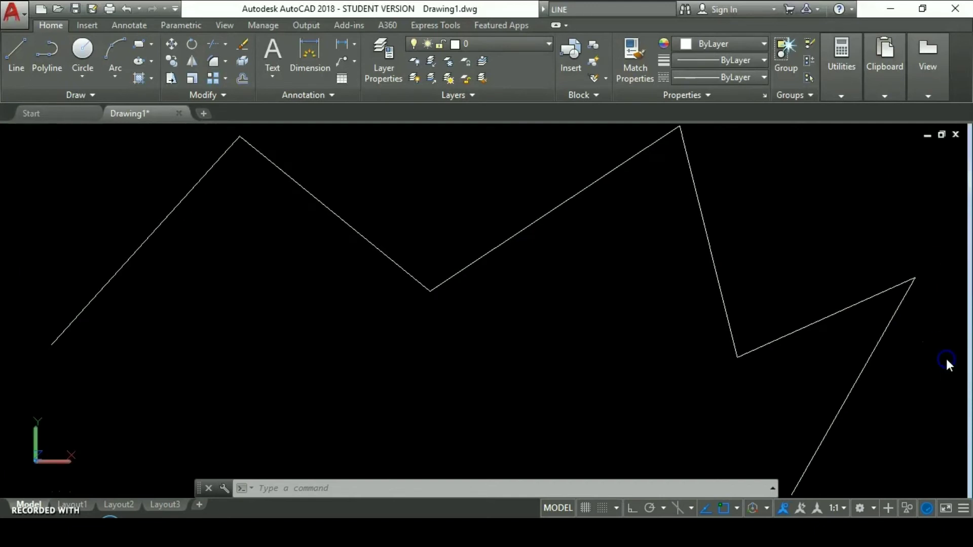
{"action": "left_click_drag", "start_coordinate": [501, 324], "coordinate": [599, 235]}
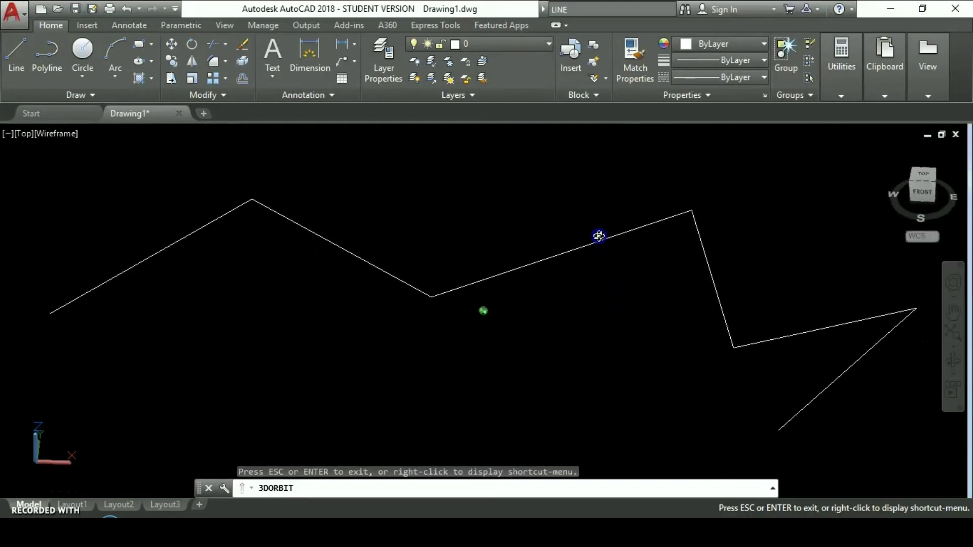
{"action": "left_click_drag", "start_coordinate": [547, 321], "coordinate": [592, 301]}
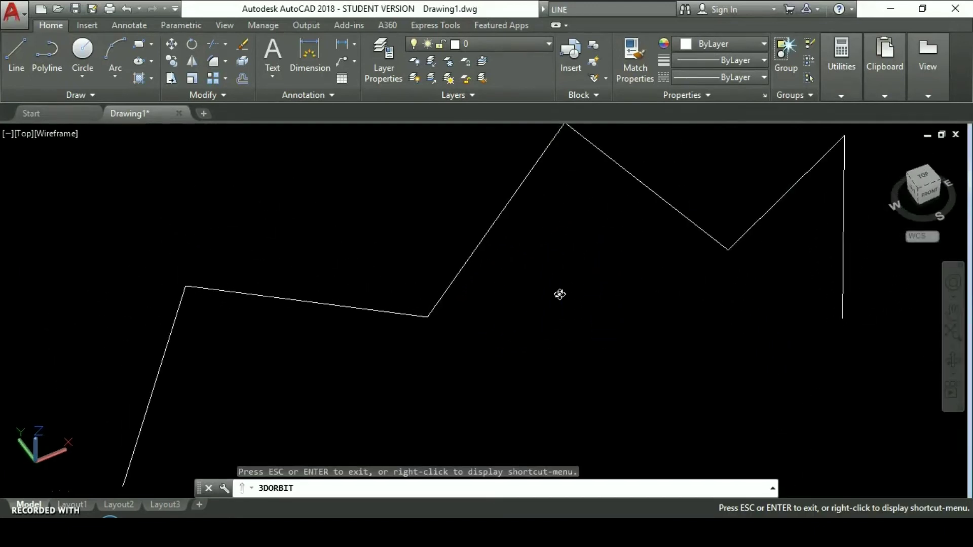
{"action": "mouse_move", "coordinate": [559, 295]}
{"action": "left_mouse_down"}
{"action": "mouse_move", "coordinate": [541, 299]}
{"action": "mouse_move", "coordinate": [541, 252]}
{"action": "mouse_move", "coordinate": [595, 323]}
{"action": "mouse_move", "coordinate": [512, 326]}
{"action": "mouse_move", "coordinate": [513, 289]}
{"action": "mouse_move", "coordinate": [480, 260]}
{"action": "mouse_move", "coordinate": [542, 312]}
{"action": "mouse_move", "coordinate": [504, 280]}
{"action": "mouse_move", "coordinate": [527, 358]}
{"action": "left_mouse_up"}
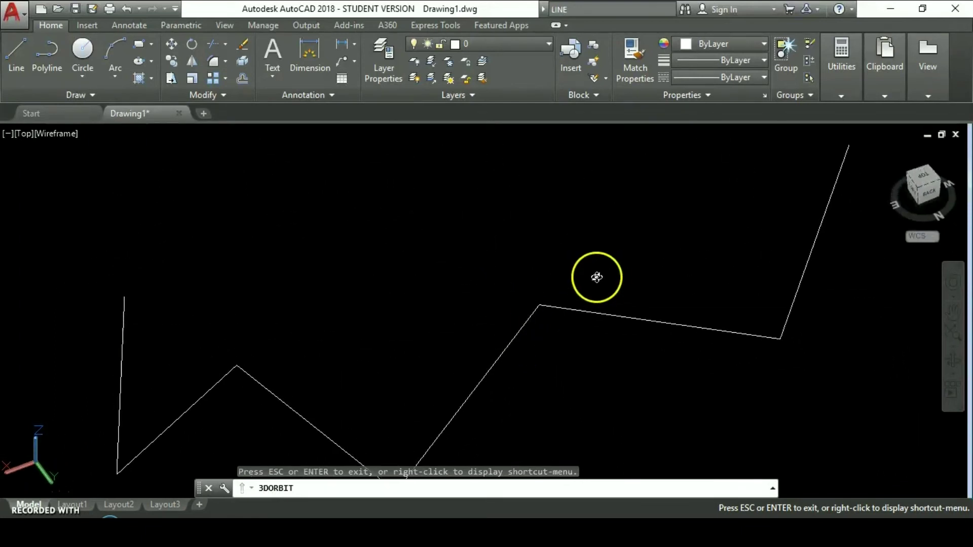
- Exit orbit, snap to the Top view and rotate it twice by 90 degrees
{"action": "key", "text": "Escape"}
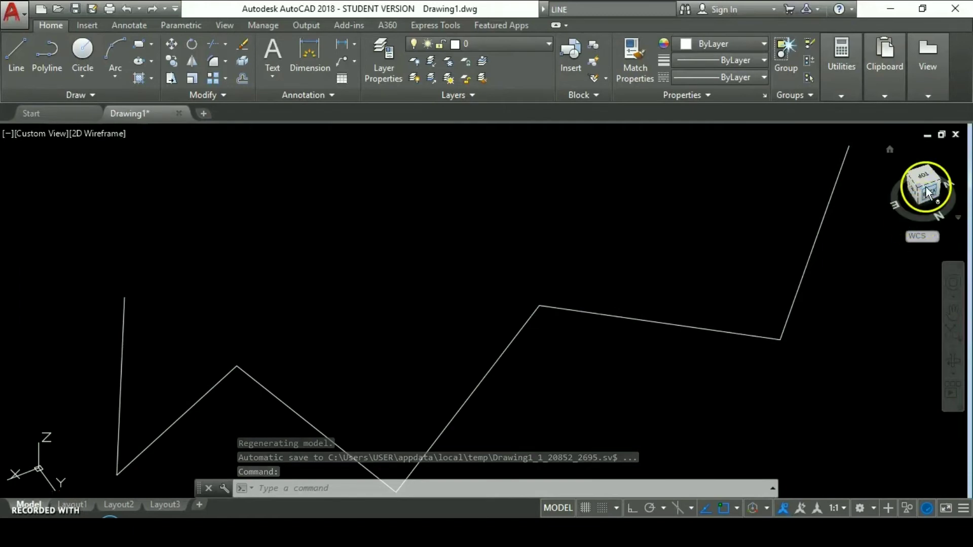
{"action": "left_click_drag", "start_coordinate": [919, 184], "coordinate": [926, 181]}
{"action": "left_click", "coordinate": [925, 181]}
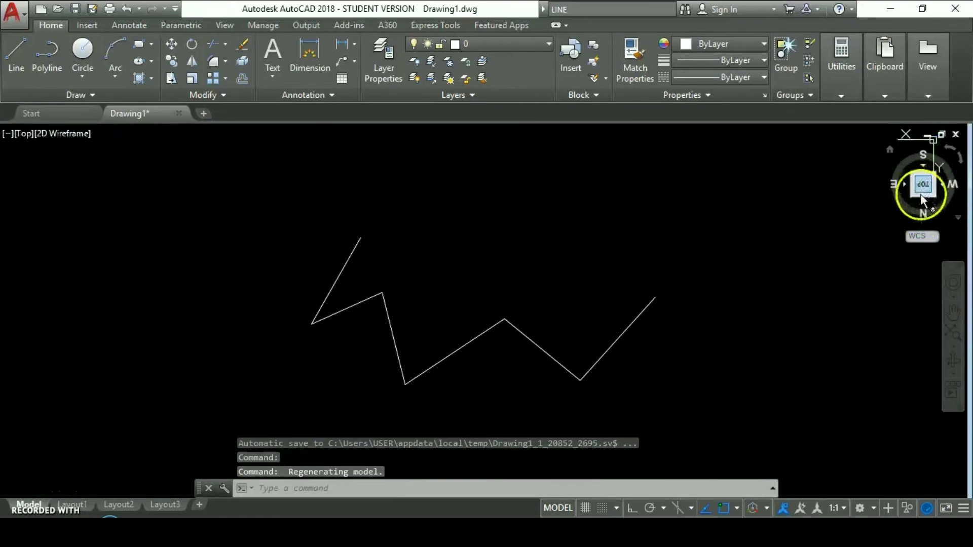
{"action": "left_click", "coordinate": [951, 150]}
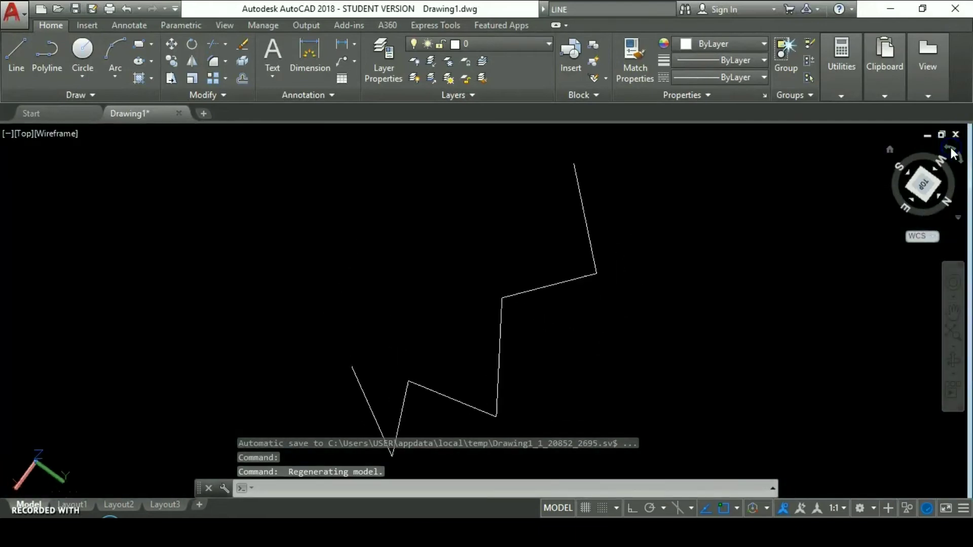
{"action": "left_click", "coordinate": [951, 150]}
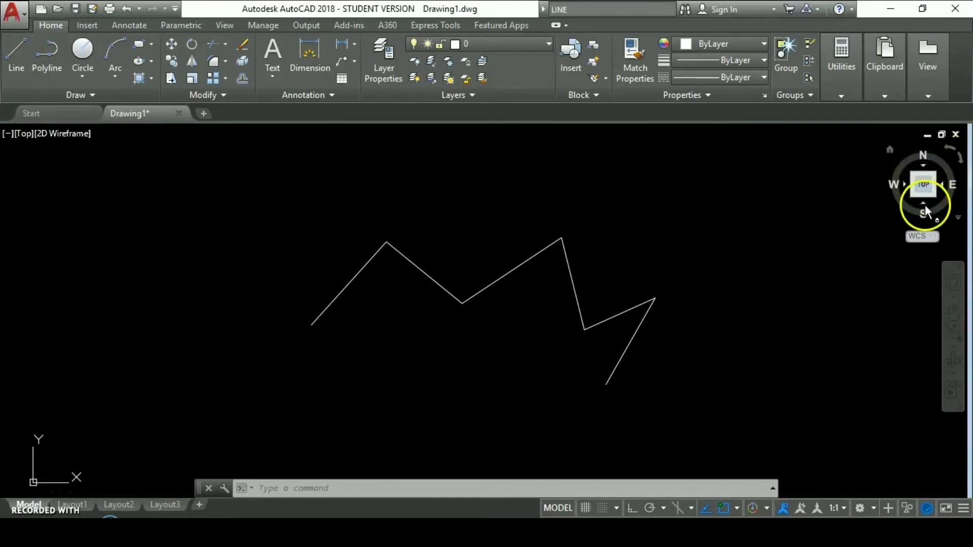
- View the zigzag from Front, Left, Top, then the NW Isometric corner
{"action": "left_click", "coordinate": [924, 206]}
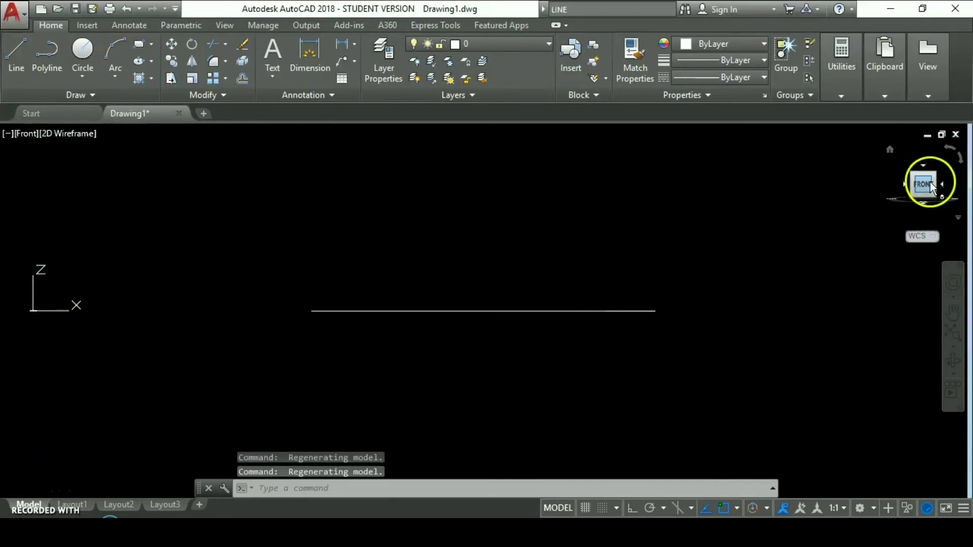
{"action": "left_click", "coordinate": [925, 188]}
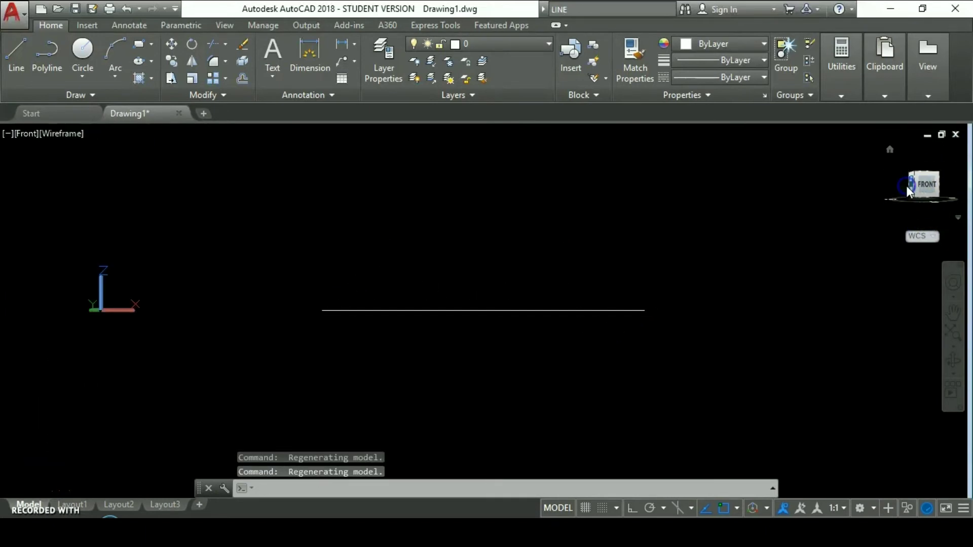
{"action": "left_click", "coordinate": [924, 166]}
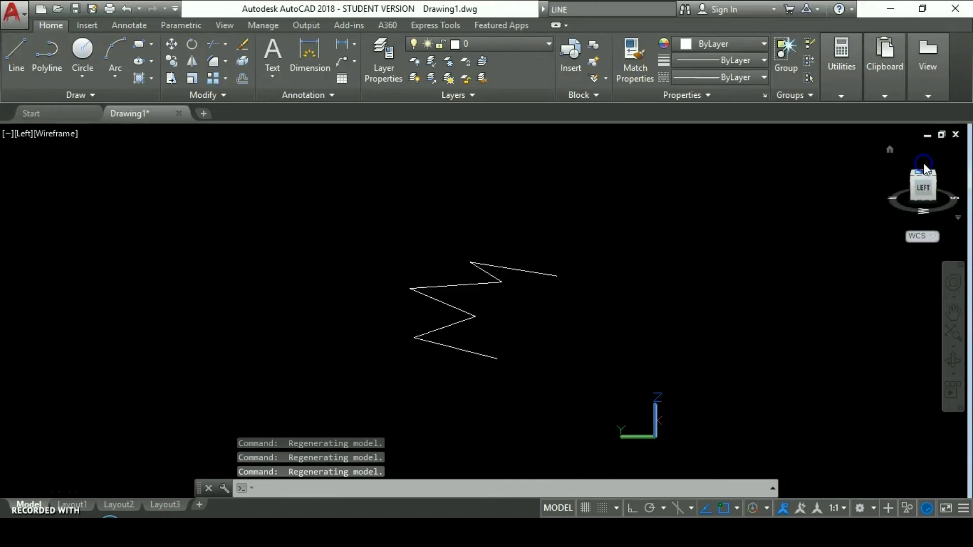
{"action": "left_click", "coordinate": [916, 196]}
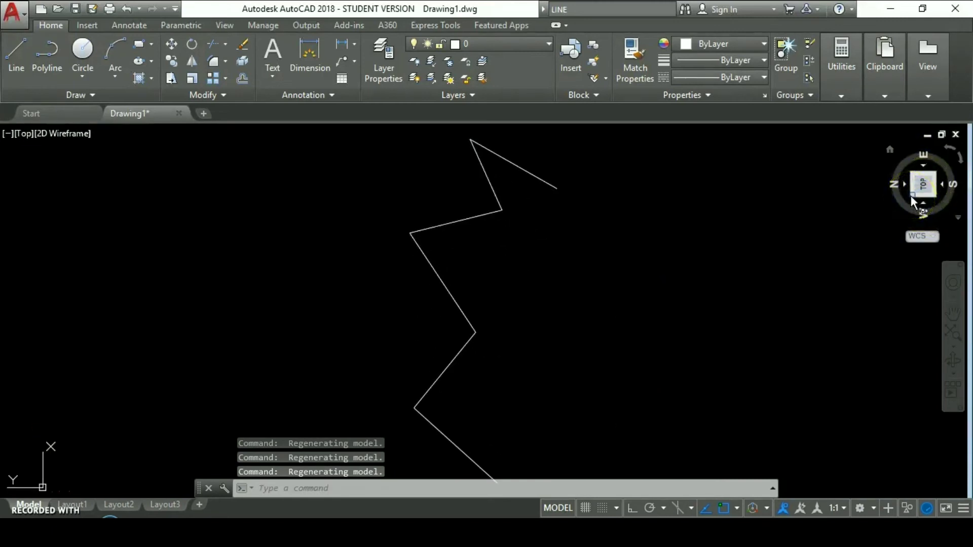
{"action": "left_click", "coordinate": [912, 196]}
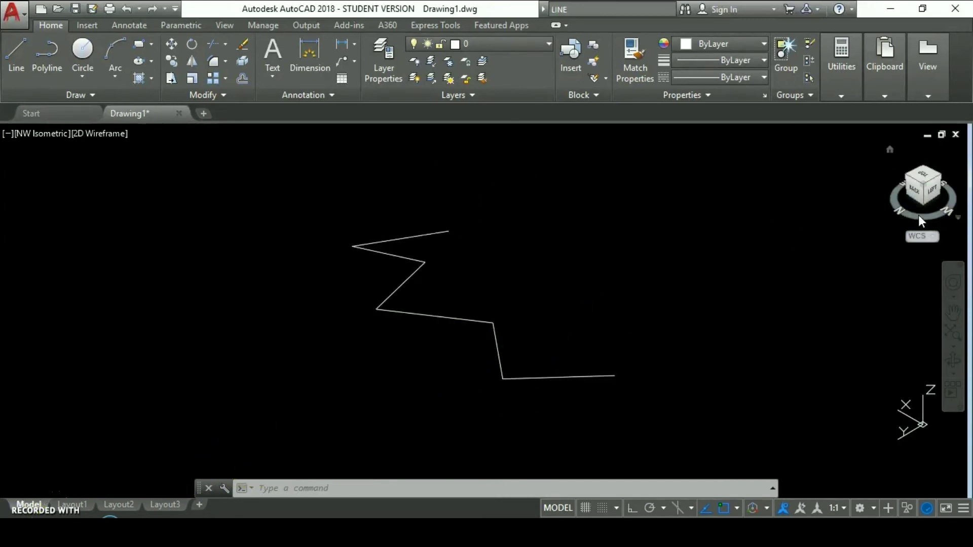
- Return to the Top view rotated back to north up, and open the WCS menu
{"action": "left_click", "coordinate": [924, 177]}
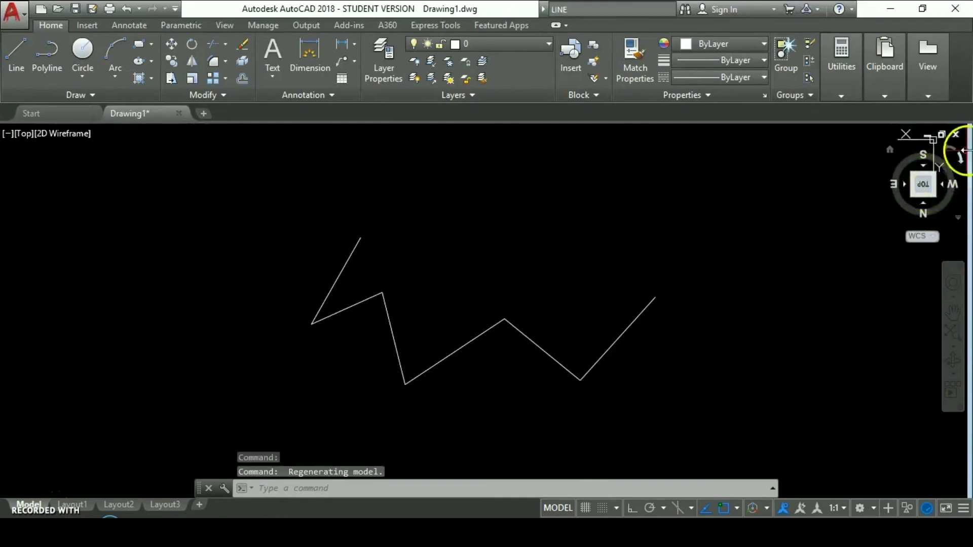
{"action": "left_click", "coordinate": [961, 162]}
{"action": "left_click", "coordinate": [961, 162]}
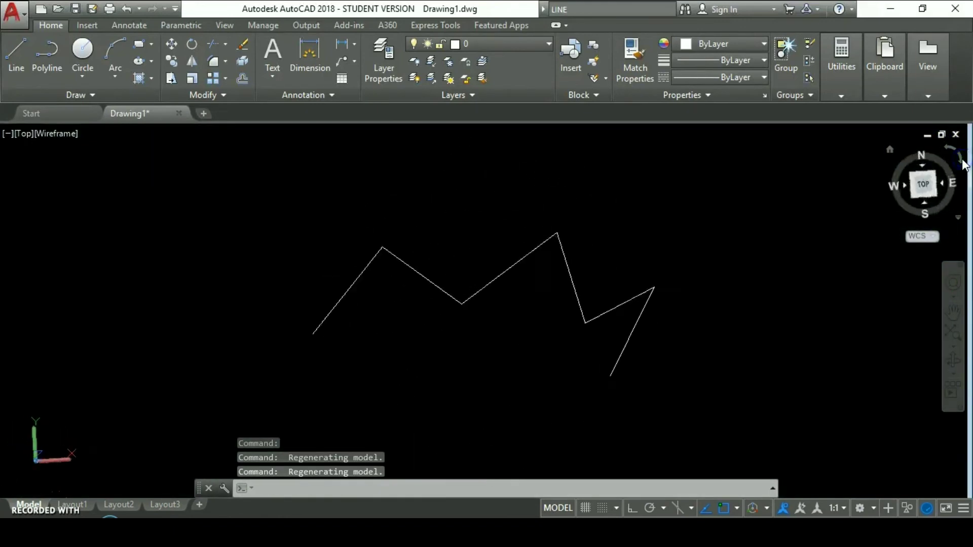
{"action": "left_click", "coordinate": [933, 236]}
{"action": "left_click", "coordinate": [271, 385]}
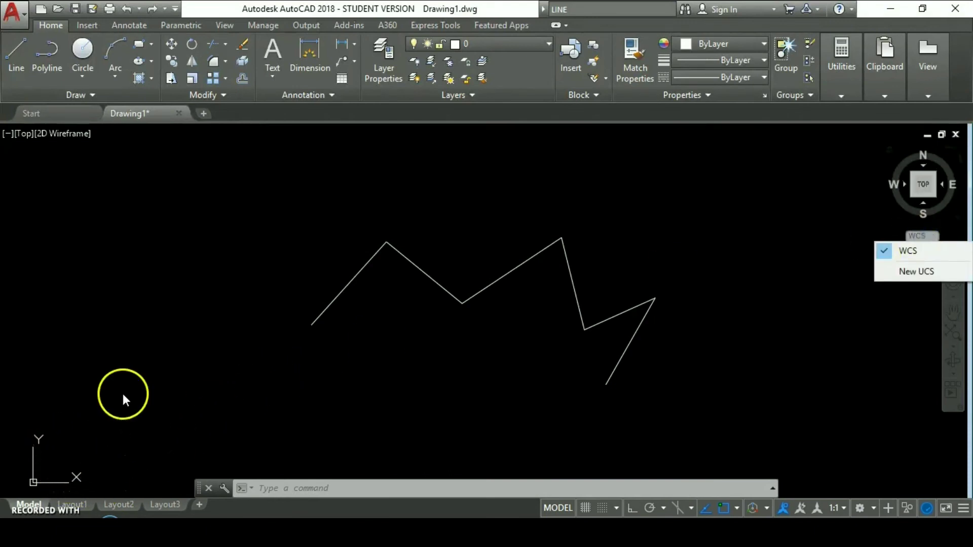
{"action": "left_click", "coordinate": [908, 271]}
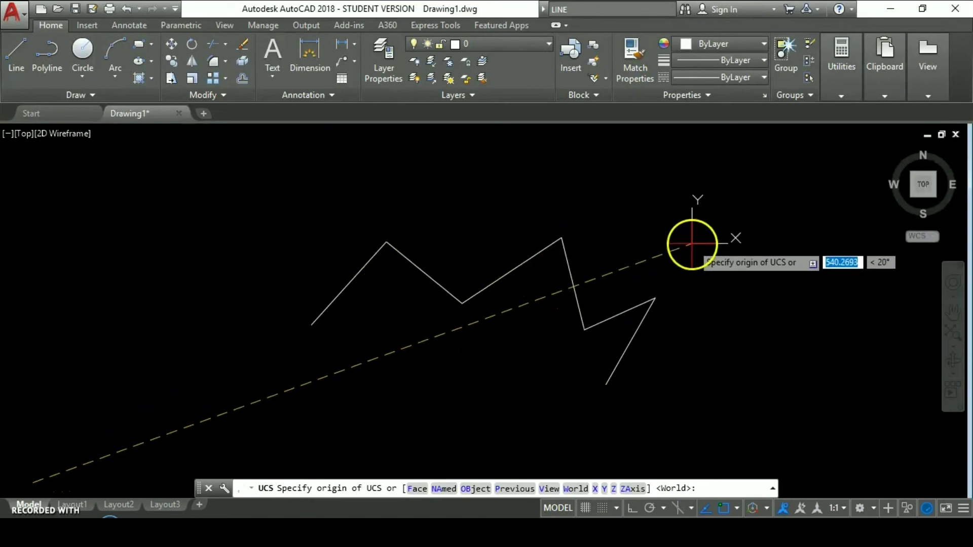
{"action": "key", "text": "Escape"}
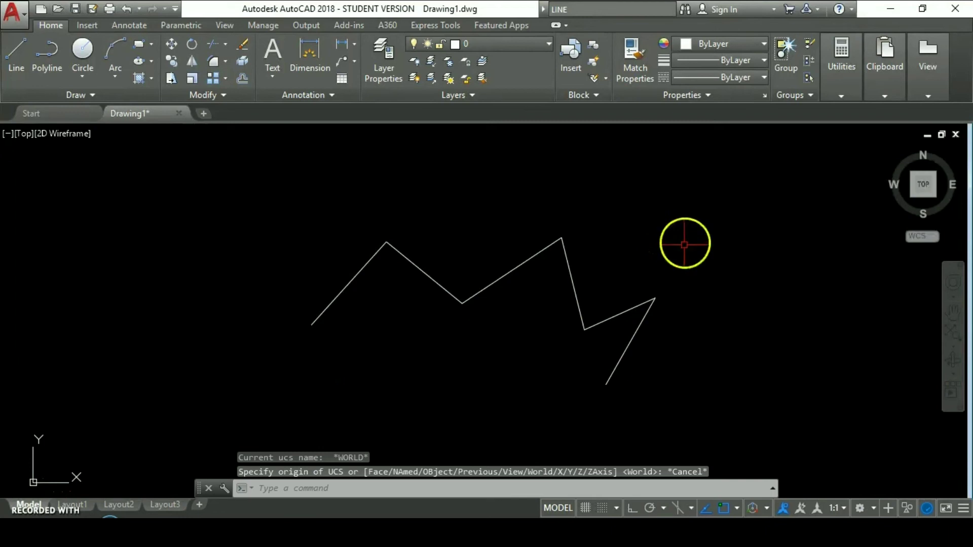